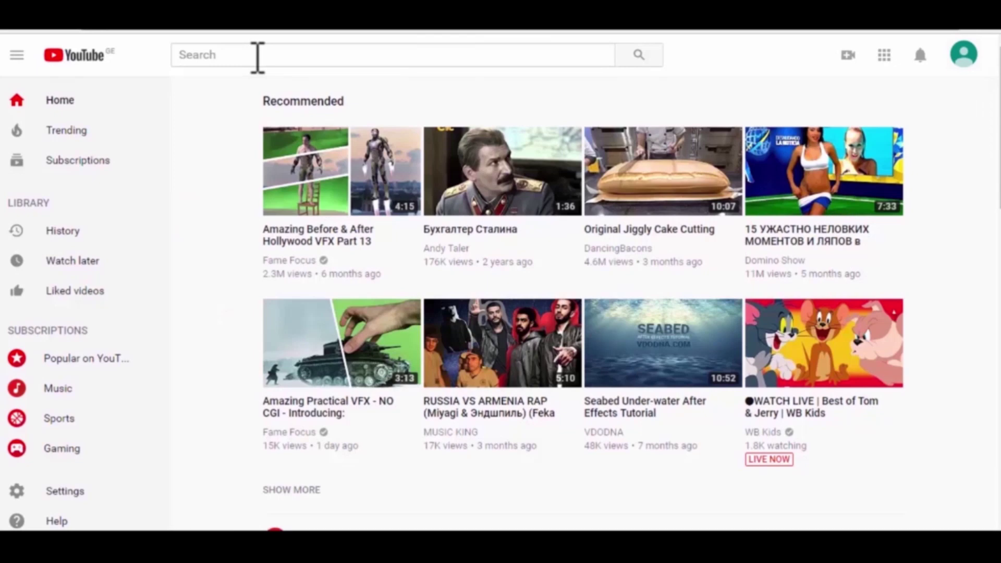
Find the author's VFX channel on YouTube, subscribe, and turn on all notifications
left_click(257, 57)
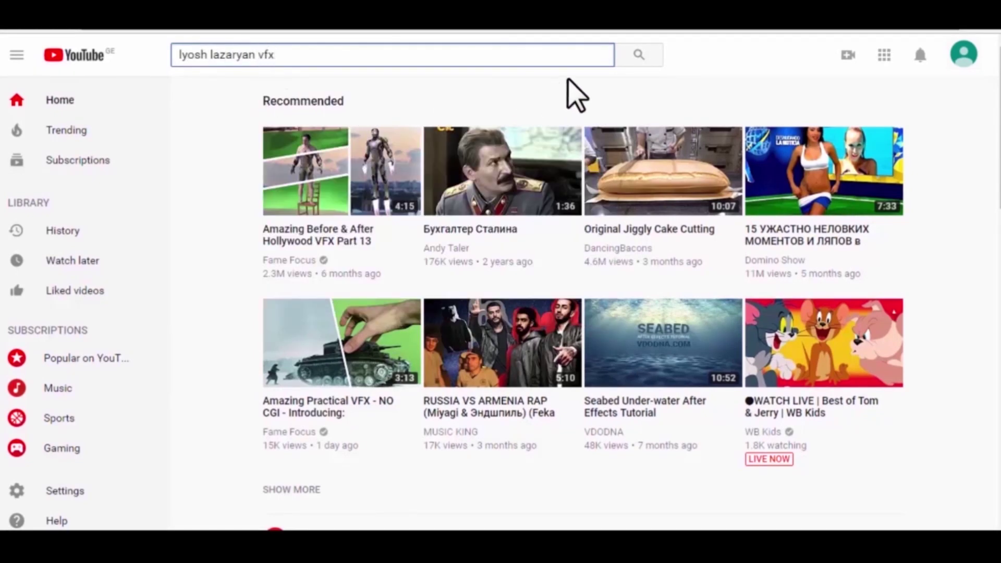
left_click(637, 57)
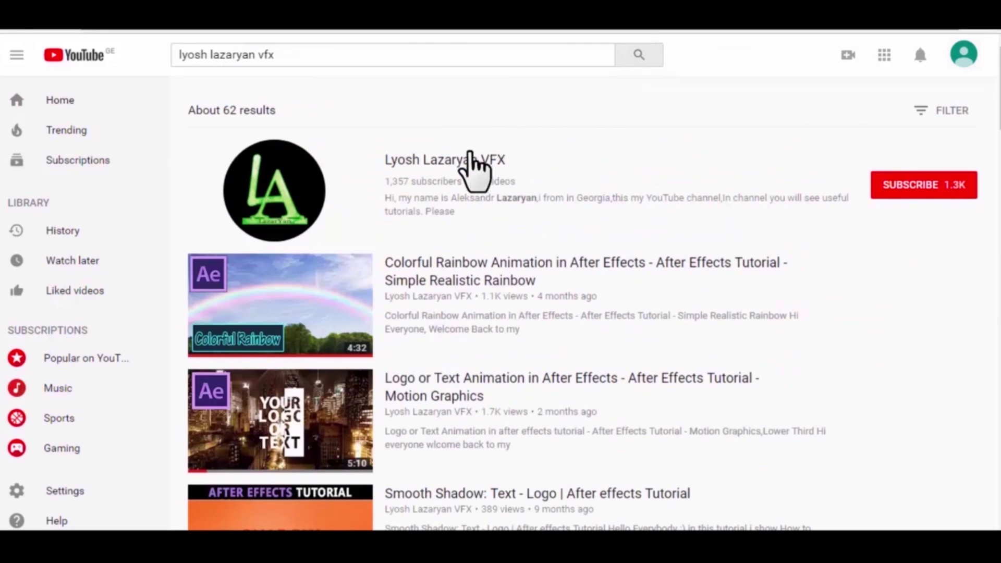
left_click(472, 157)
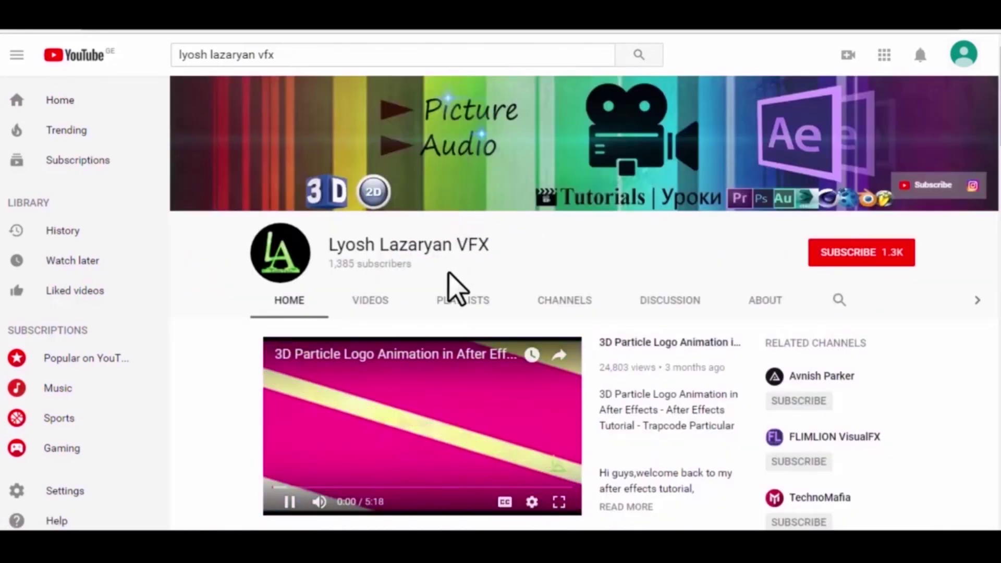
left_click(290, 502)
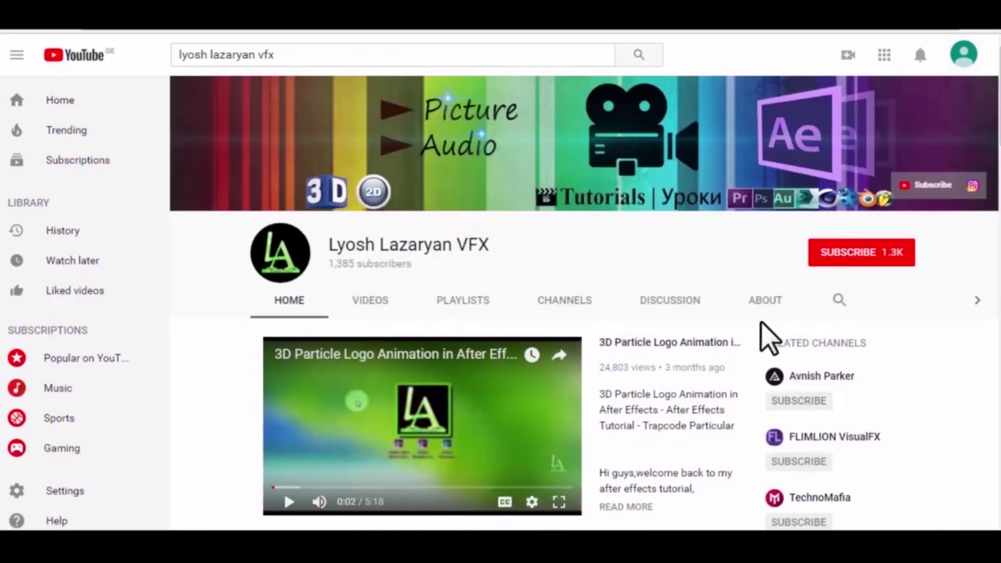
left_click(852, 260)
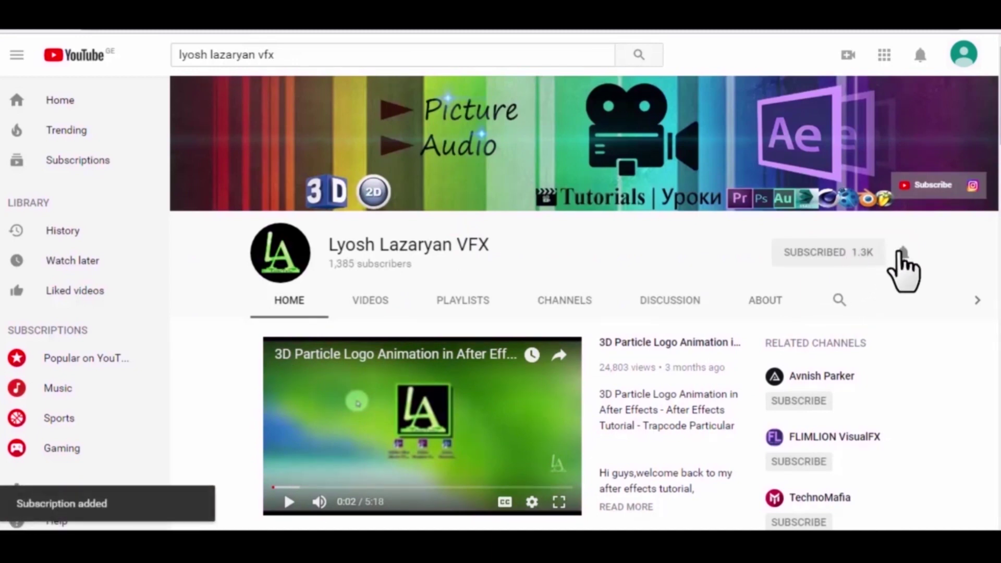
left_click(901, 251)
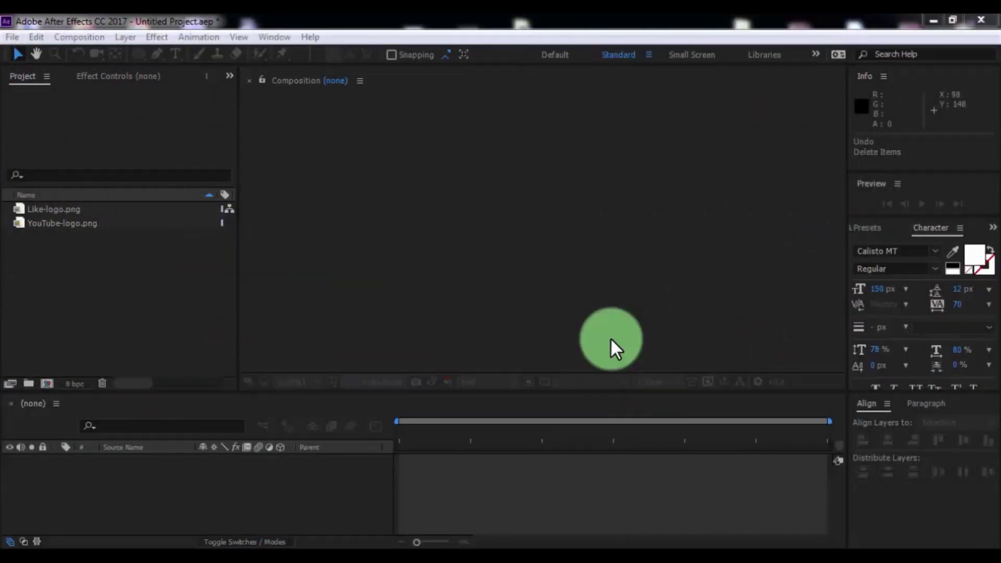
Create a comp named Texture at 150 × 150 px, keeping the 0:00:04:00 duration
left_click(161, 303)
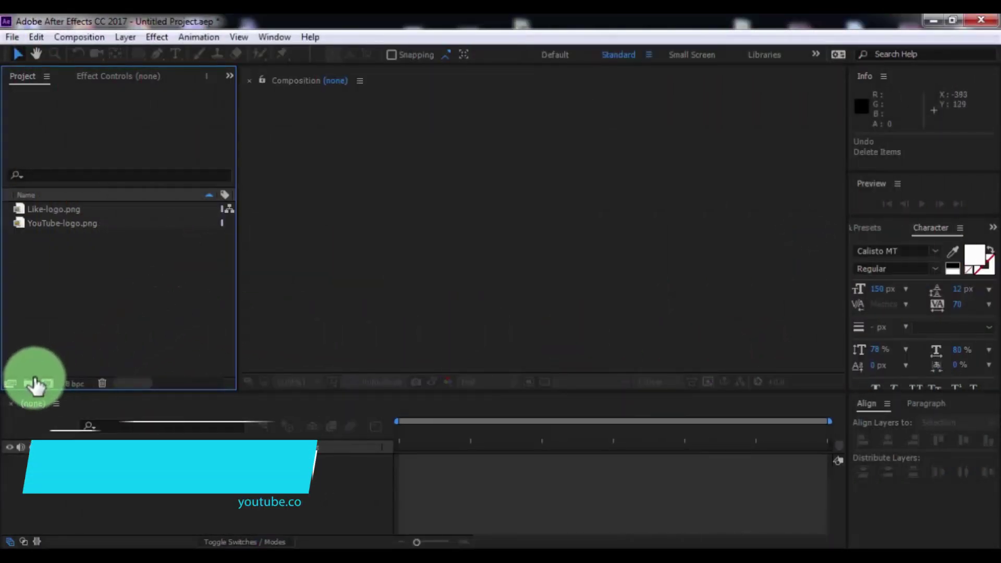
left_click(47, 383)
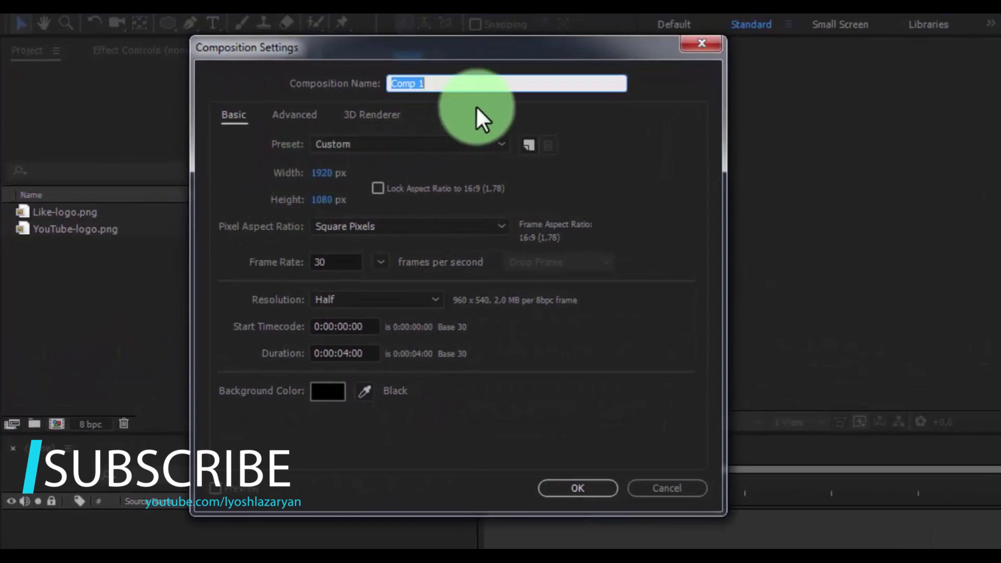
type("Texture")
left_click(334, 168)
type("4")
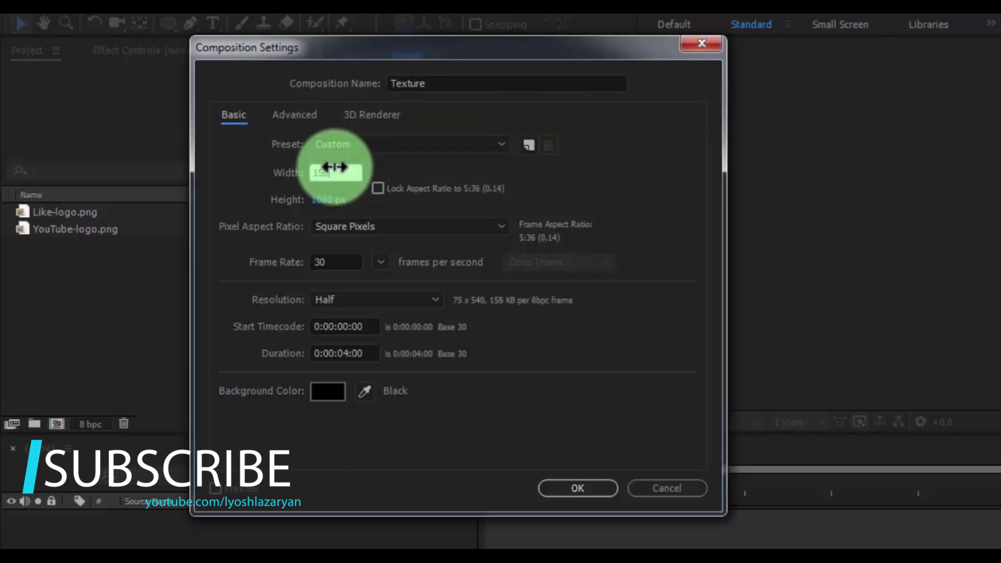
type("50")
key("Tab")
type("150")
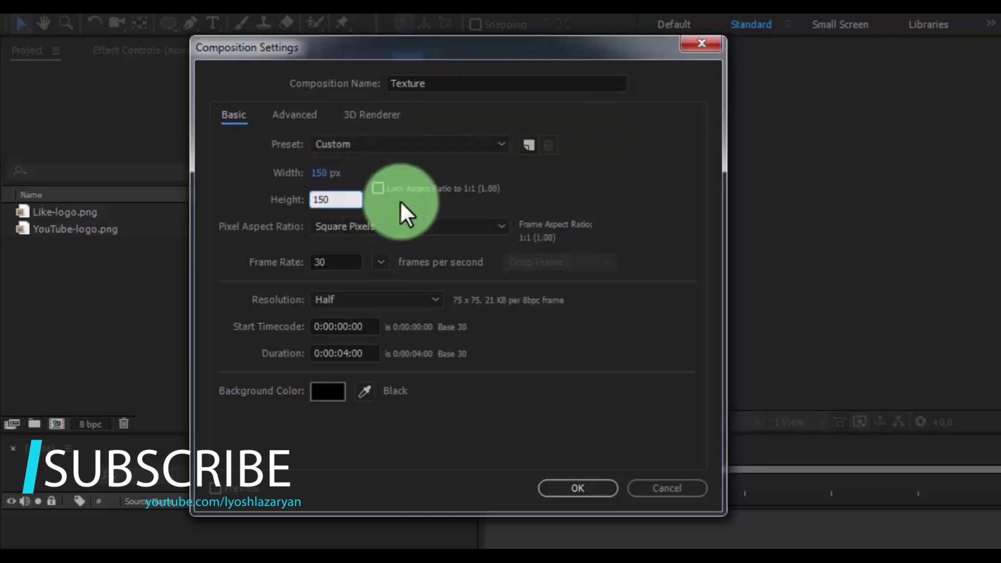
key("Tab")
left_click(359, 348)
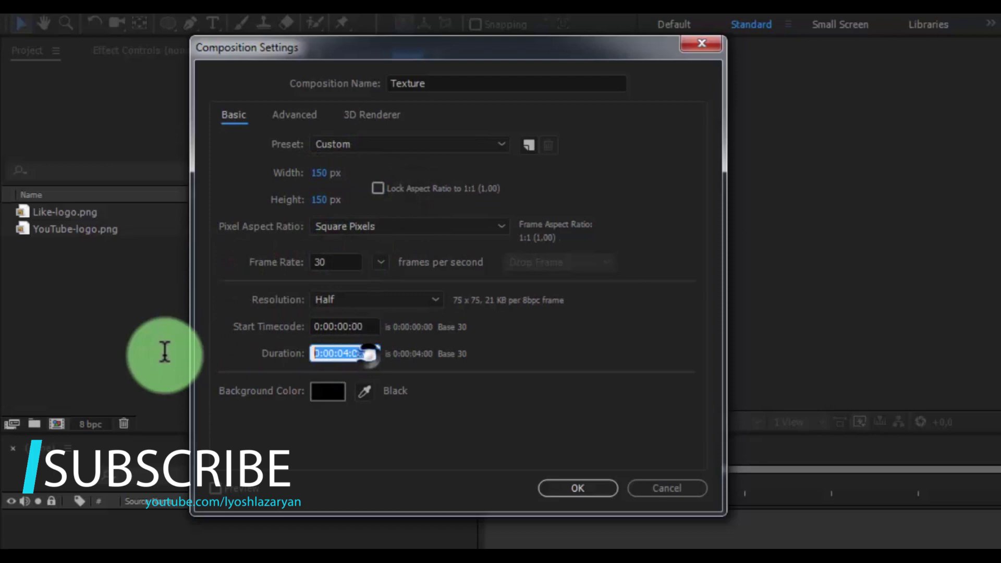
left_click(574, 488)
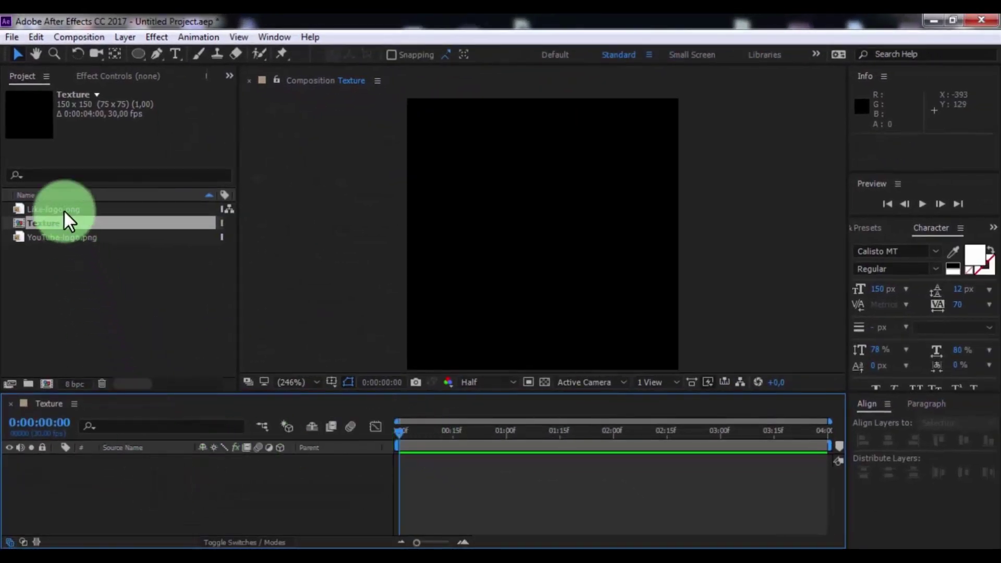
Add Like-logo.png to the Texture timeline and scale it down to 16%
left_click_drag(64, 209, 124, 519)
key("s")
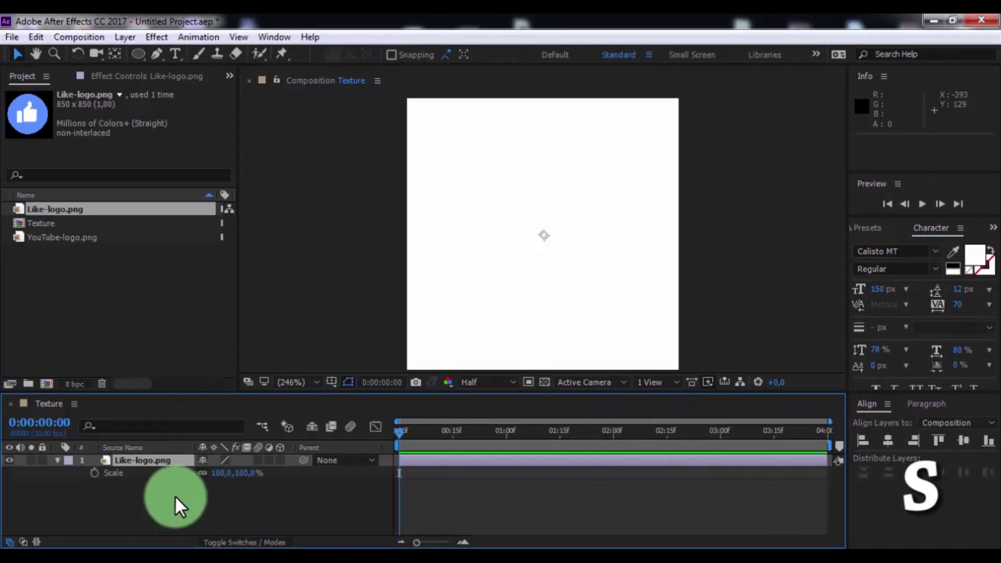
left_click_drag(234, 472, 195, 503)
left_click(195, 503)
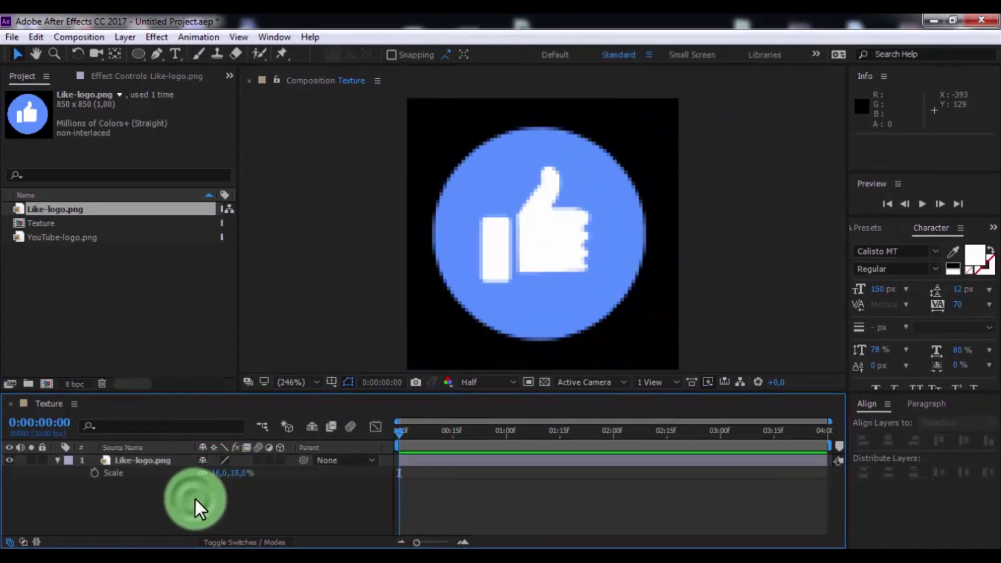
left_click(51, 459)
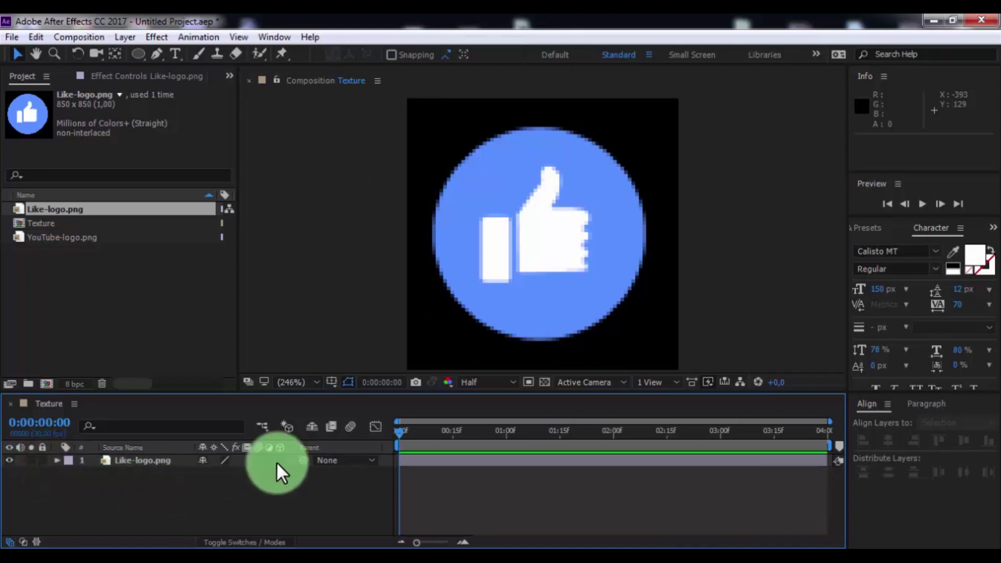
Set the comp preview resolution to Full
left_click(474, 386)
left_click(490, 418)
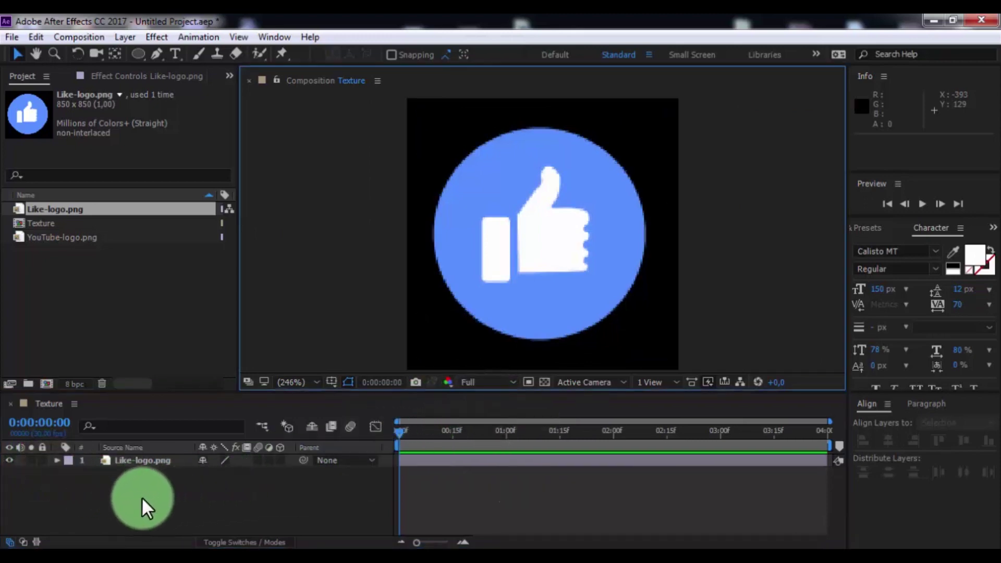
left_click_drag(131, 492, 45, 386)
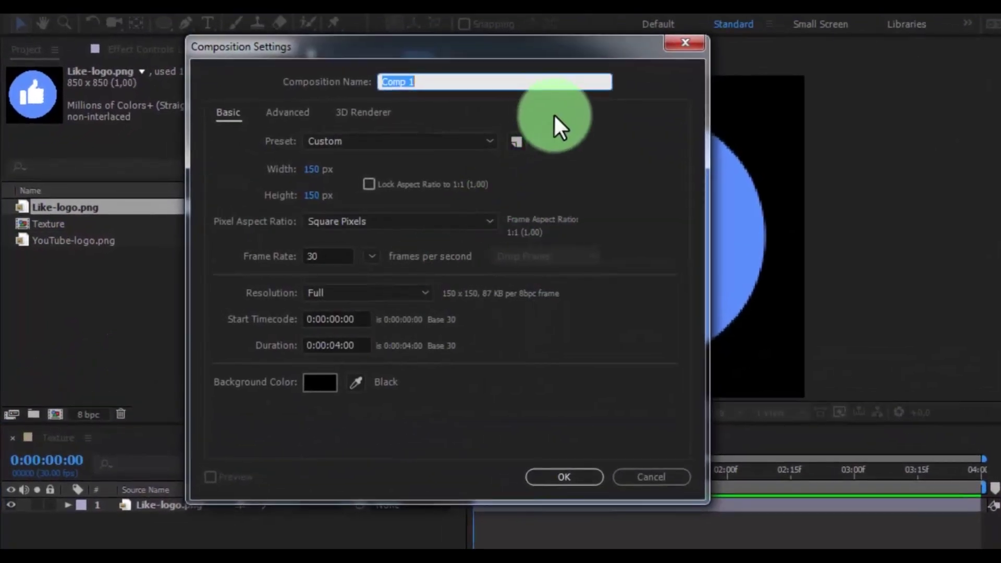
Name the new comp Motion Graphics and size it 1920 × 1080
type("Motion Graphic")
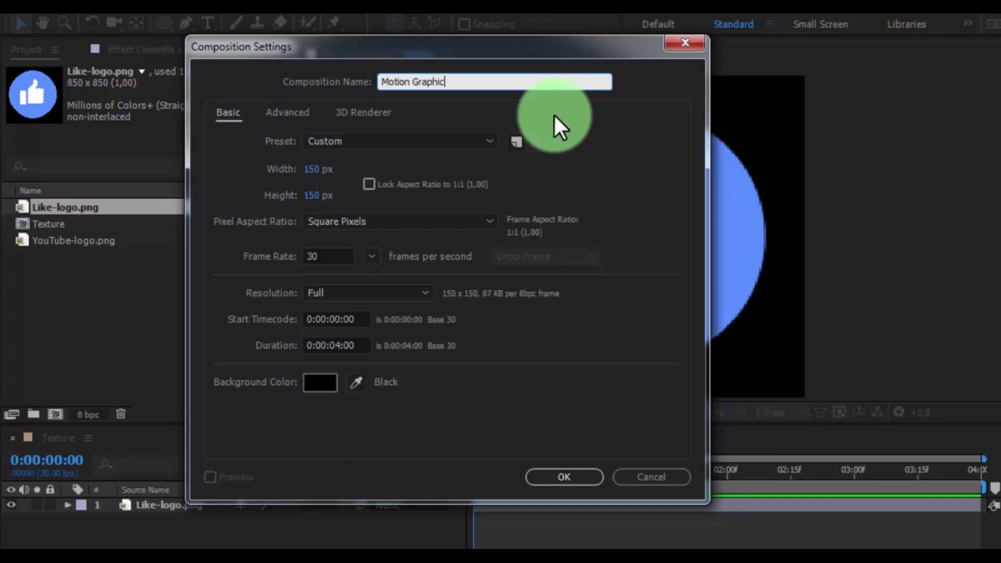
type("s")
left_click(315, 173)
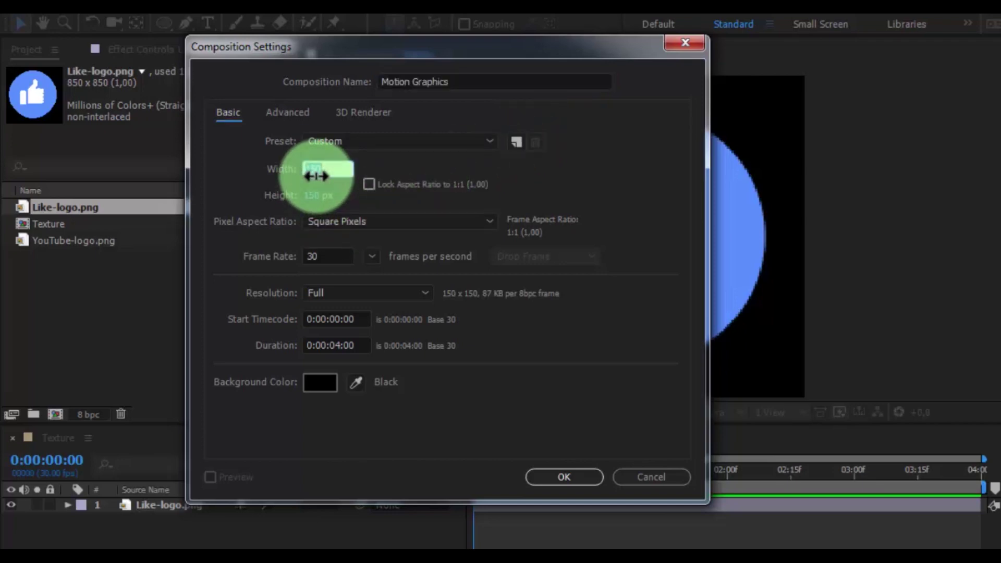
type("192")
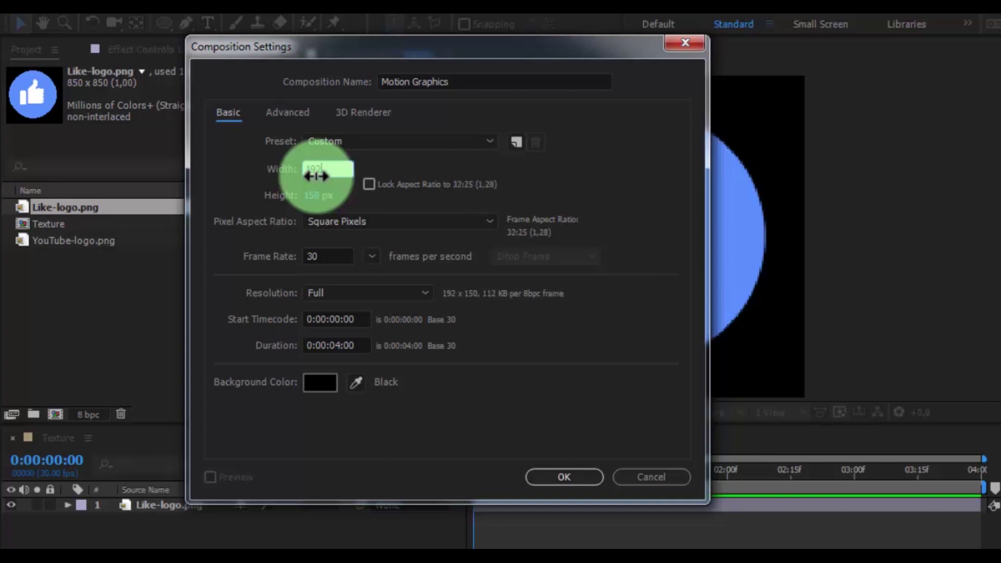
type("0")
key("Tab")
type("1")
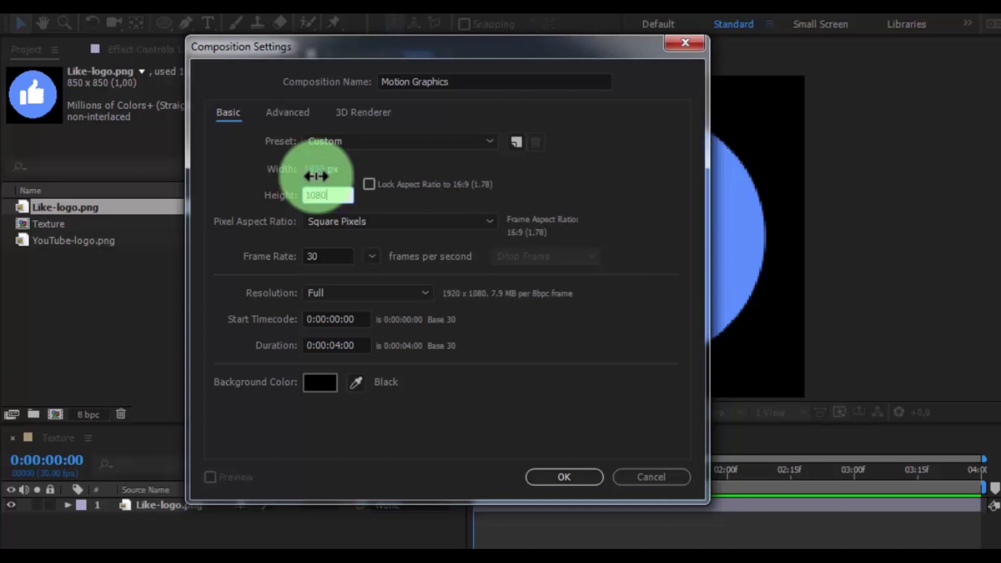
type("080")
left_click(381, 194)
left_click(574, 476)
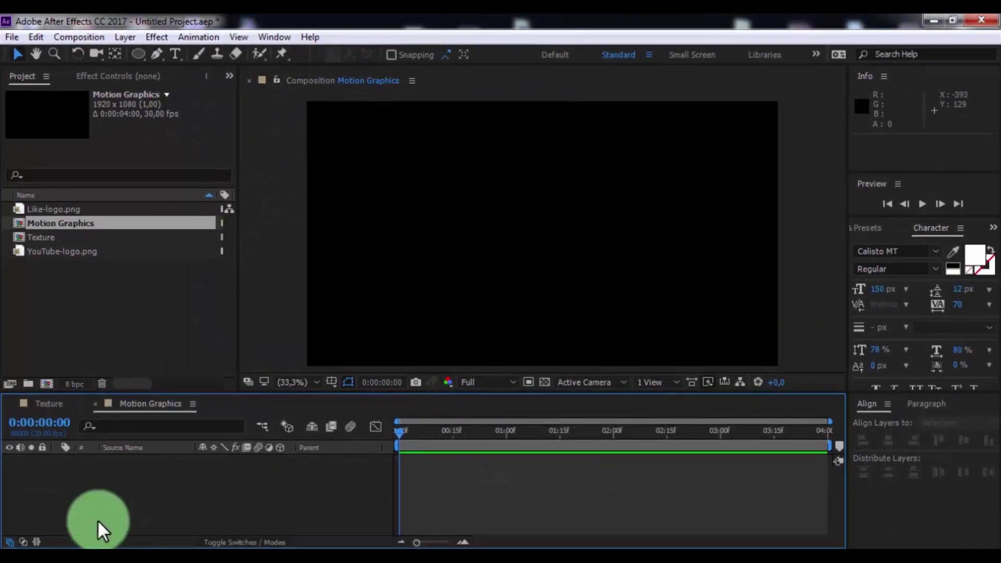
Place the Texture comp in Motion Graphics and add a black solid named Particles
left_click(63, 226)
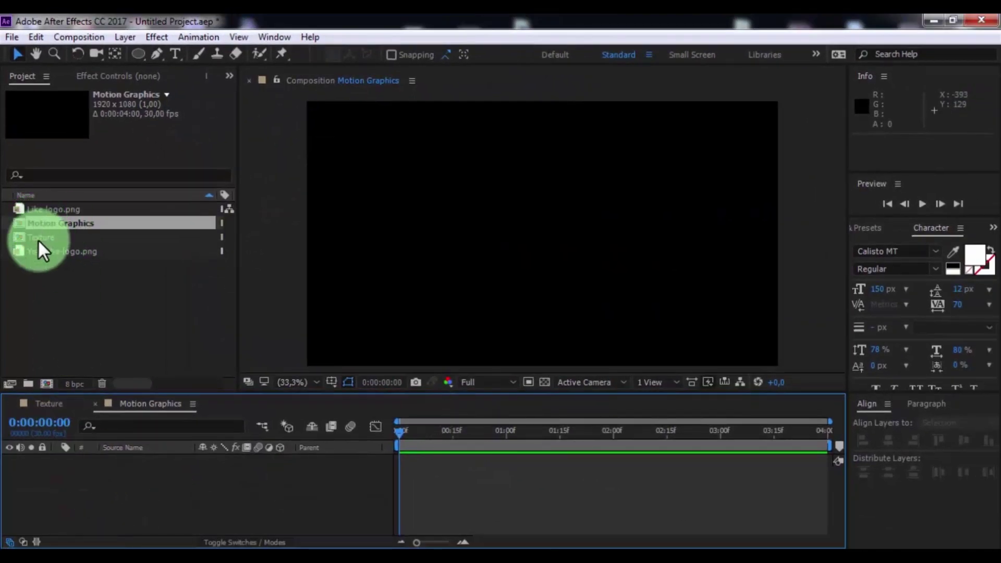
left_click_drag(37, 239, 90, 470)
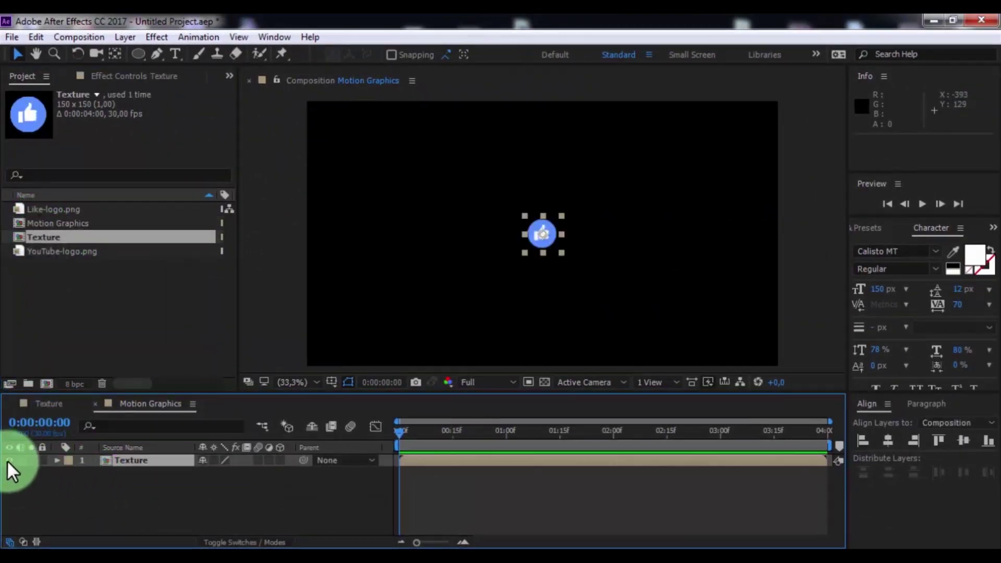
right_click(71, 493)
mouse_move(131, 334)
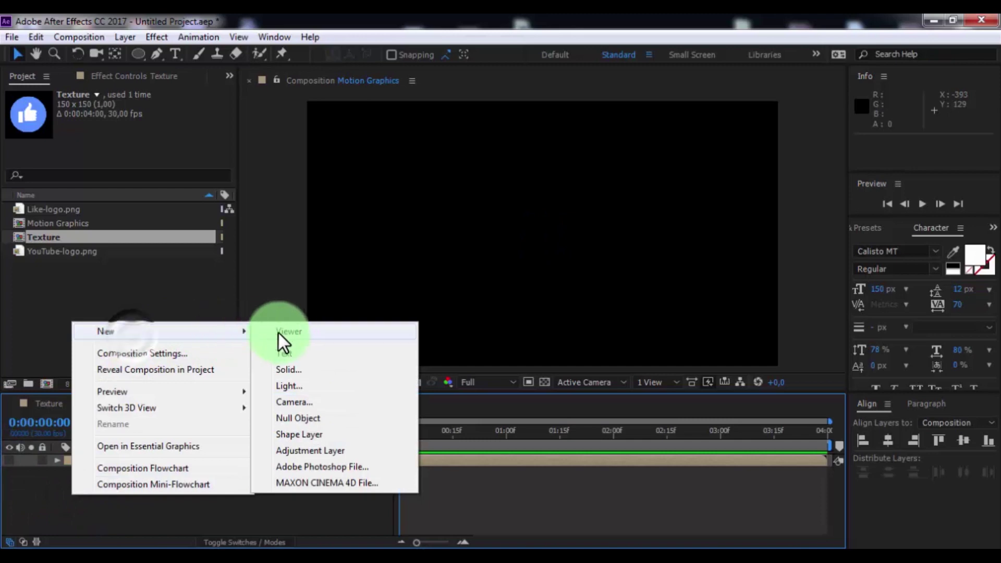
left_click(297, 369)
type("Particles")
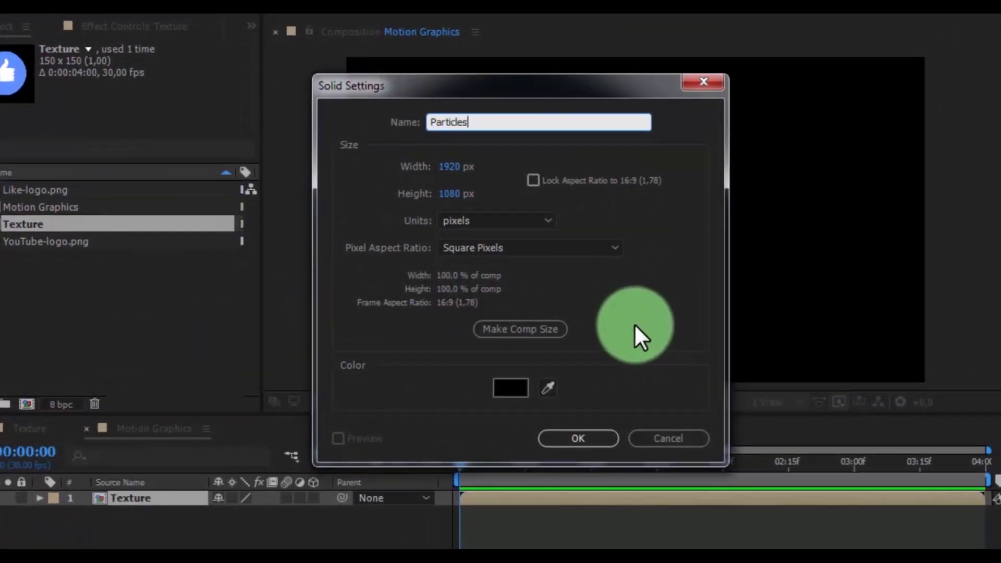
left_click(574, 438)
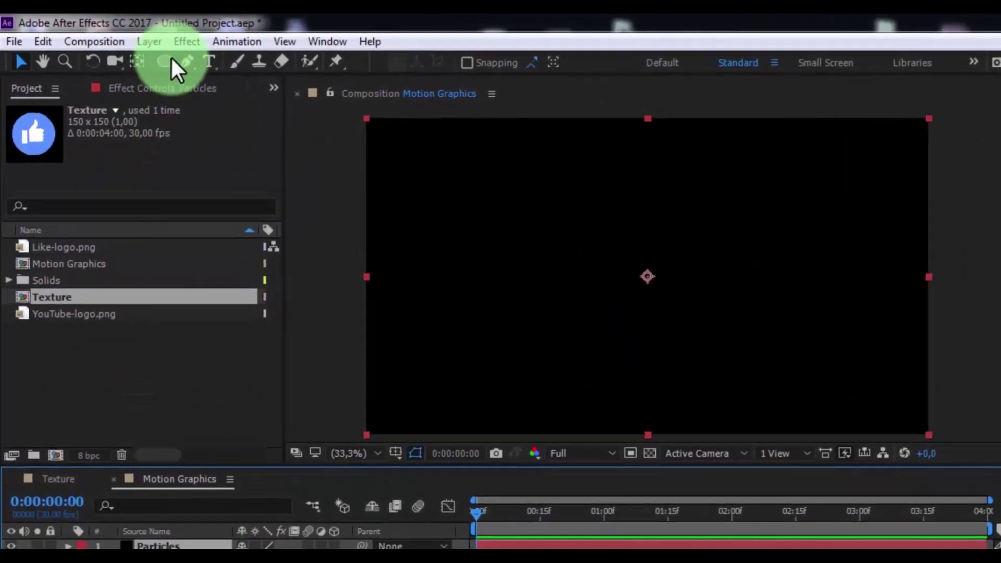
Apply Trapcode Particular to the Particles layer and set Emitter Type to Box
left_click(161, 37)
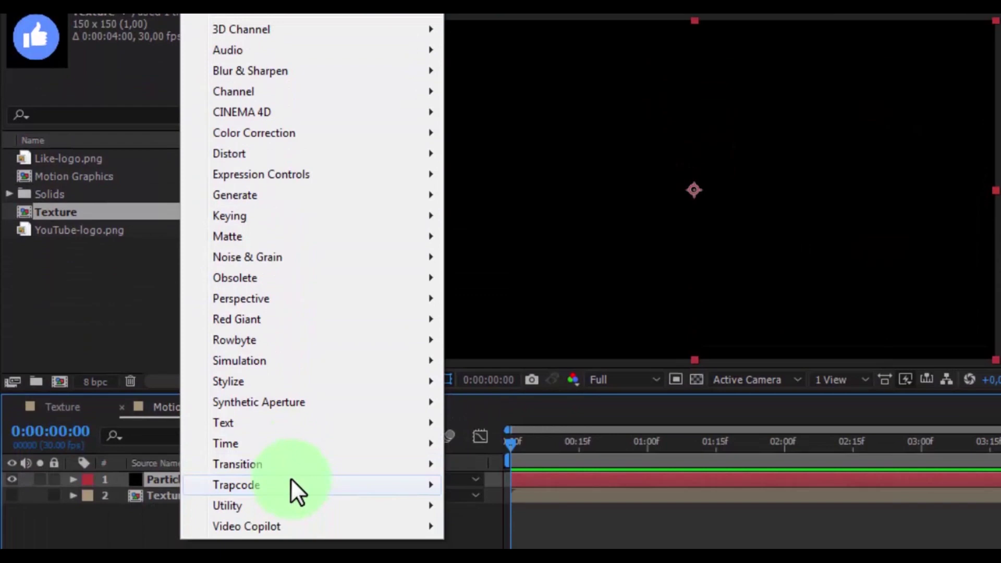
left_click(472, 443)
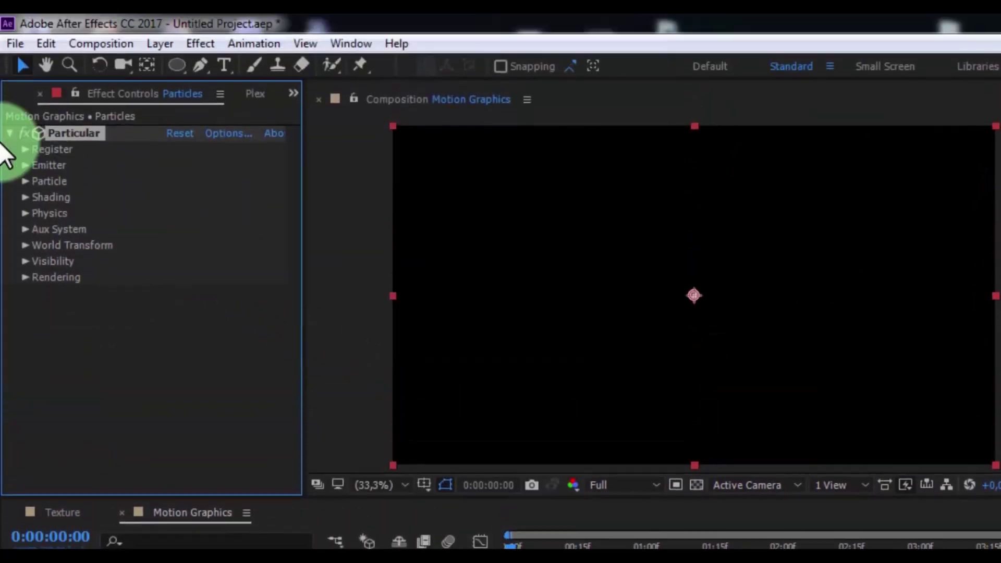
left_click(23, 166)
left_click(197, 167)
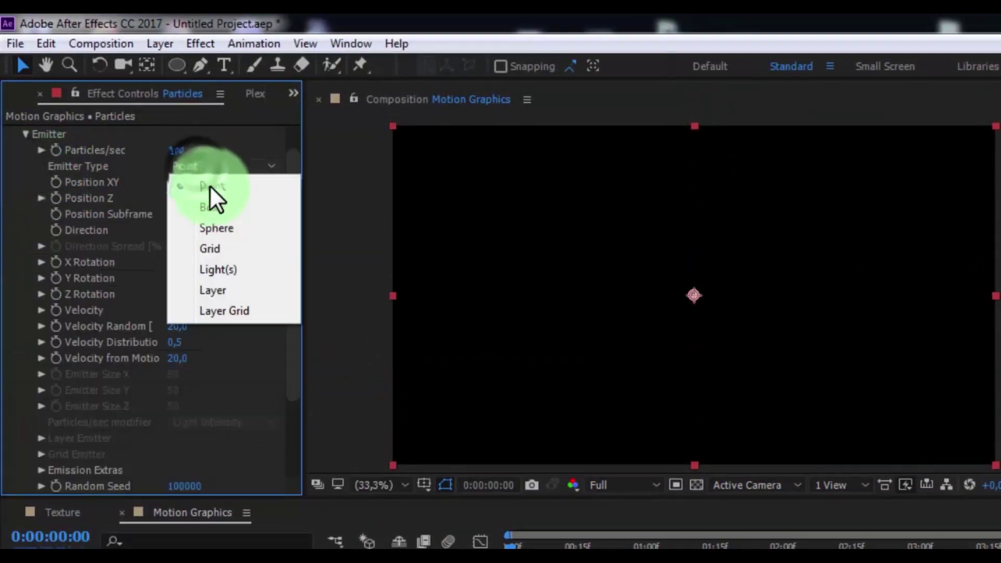
left_click(218, 208)
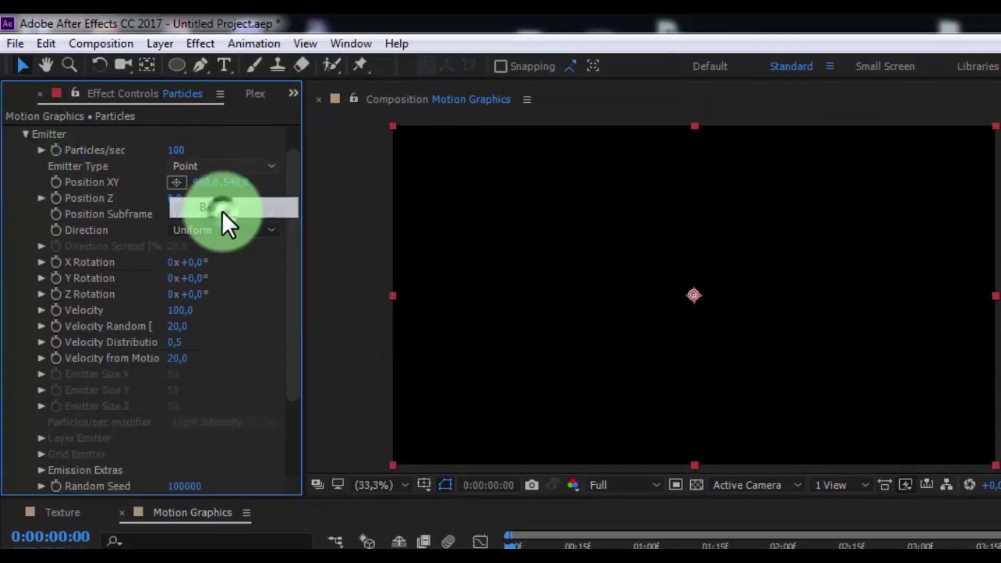
Set emitter Velocity to 1500 and Emitter Size to 30 × 30 × 380
left_click(181, 311)
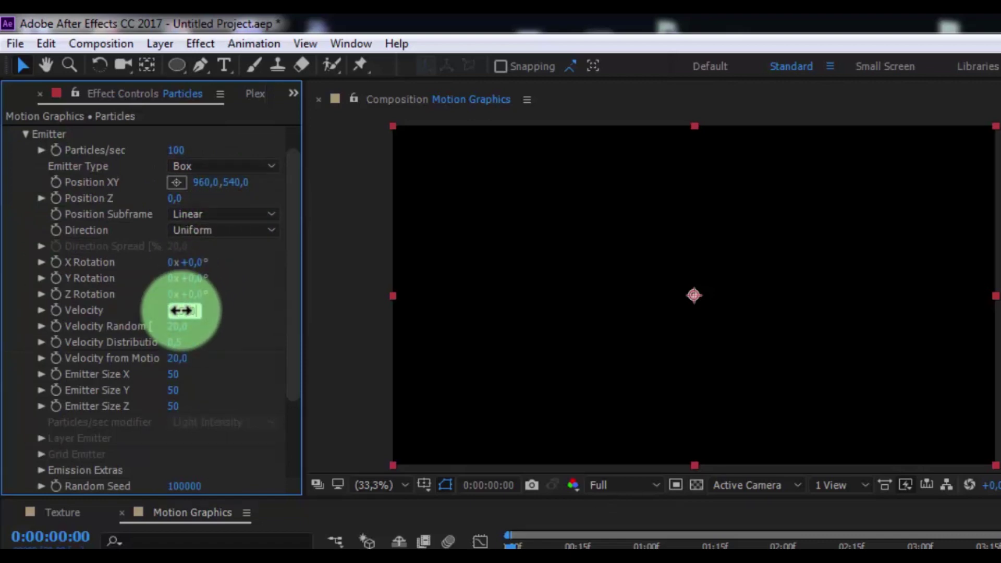
left_click(178, 373)
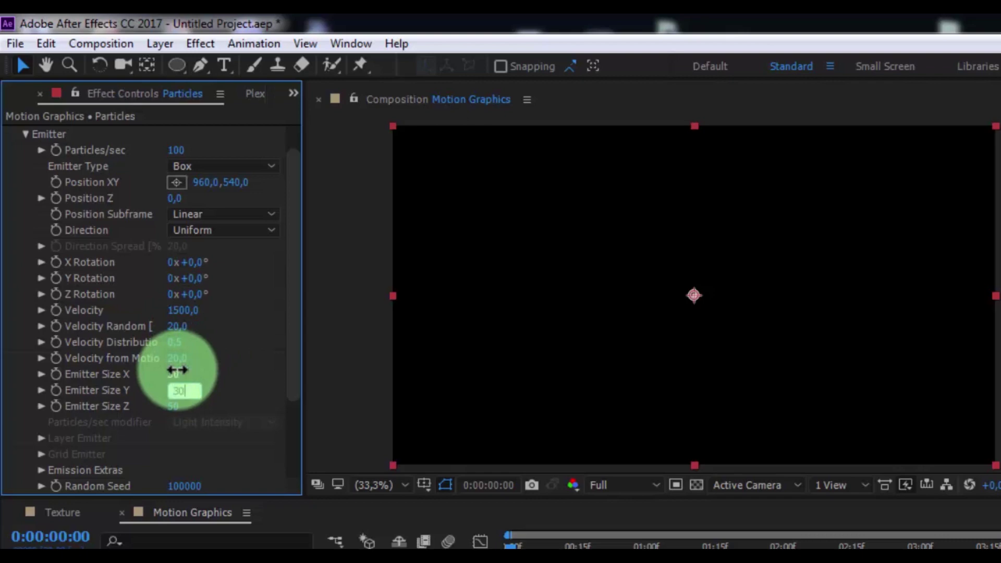
type("30")
key("Tab")
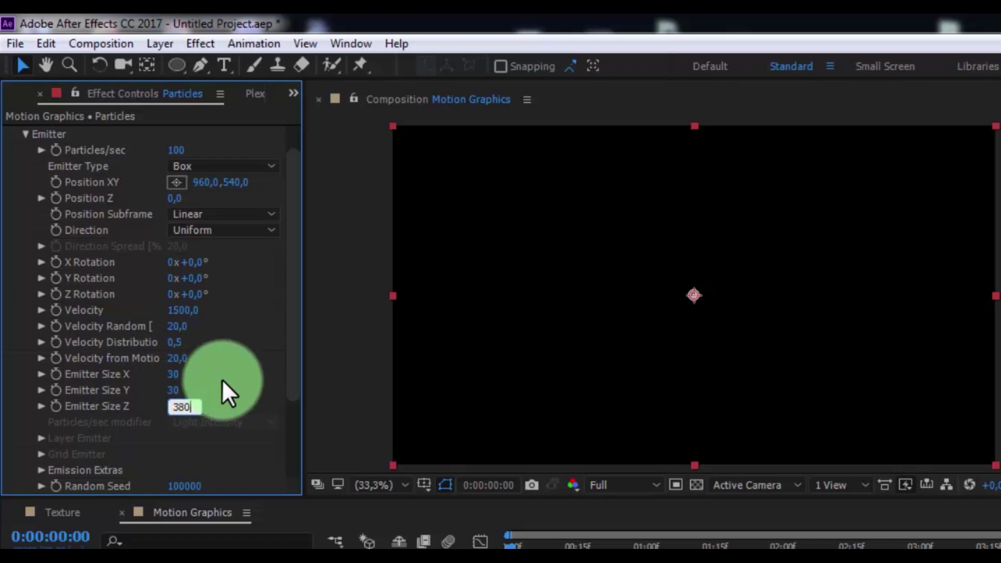
key("Return")
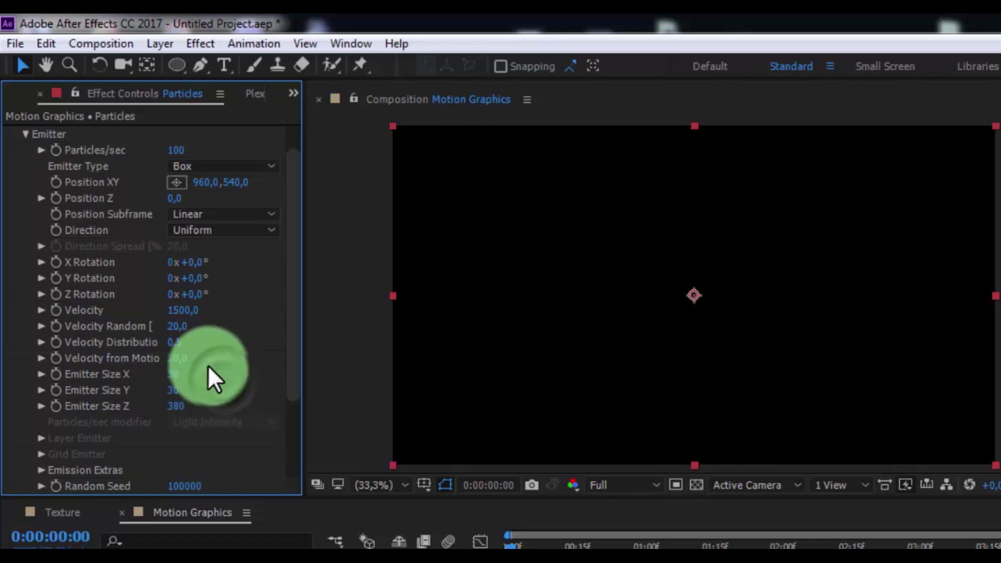
left_click(29, 134)
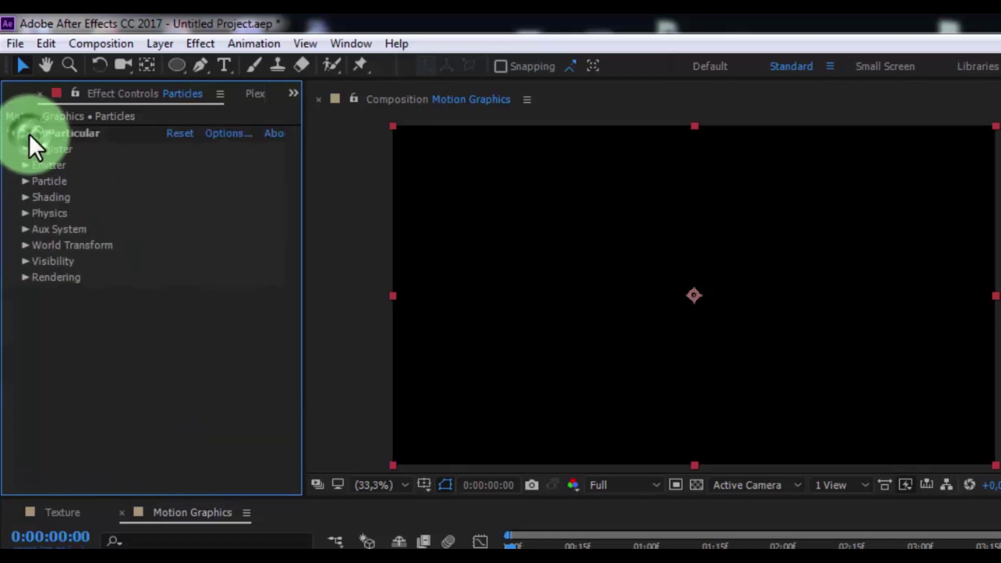
Set particle Life to 2 and make particles Textured Polygons using the Texture layer
left_click(23, 181)
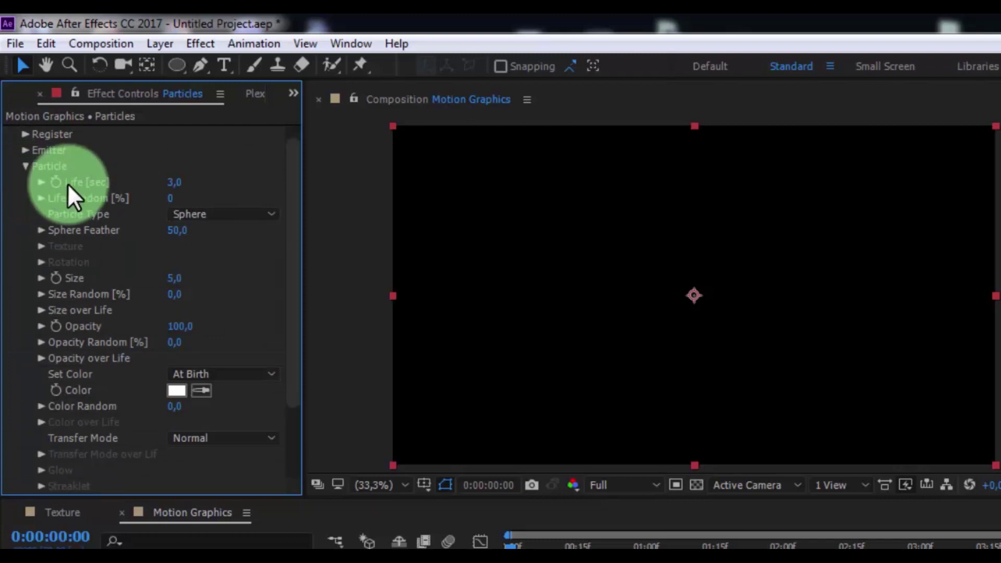
left_click(173, 182)
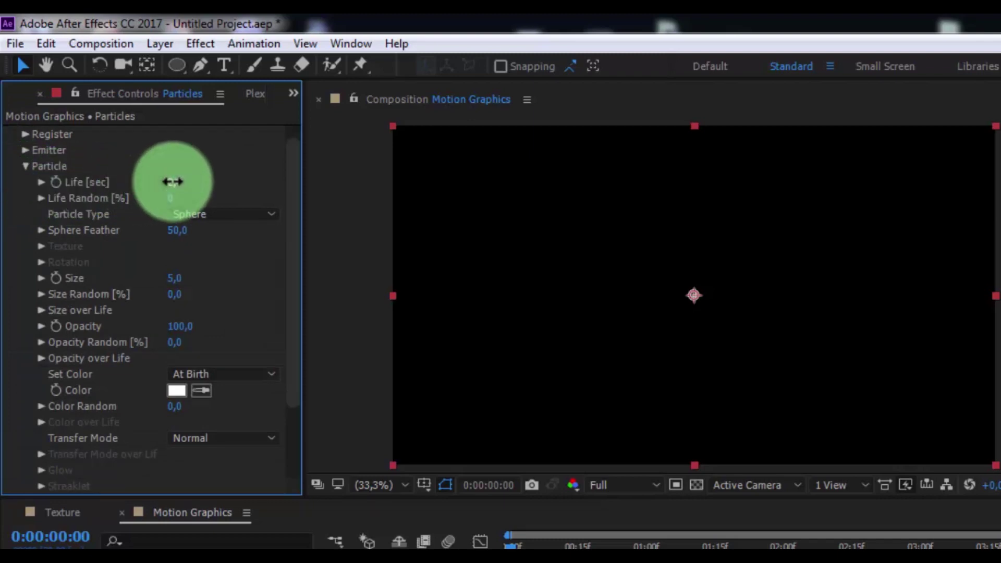
left_click(224, 212)
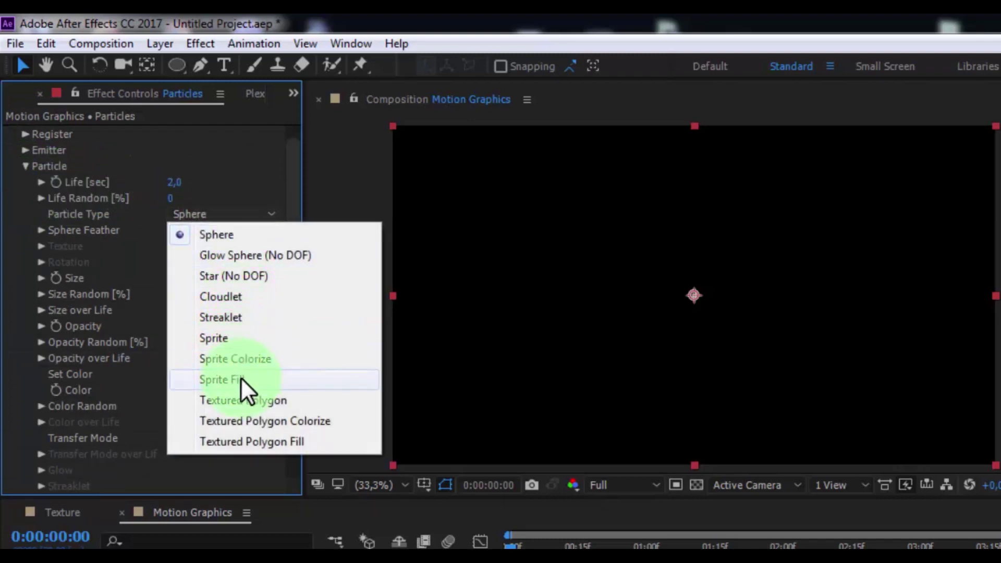
left_click(245, 399)
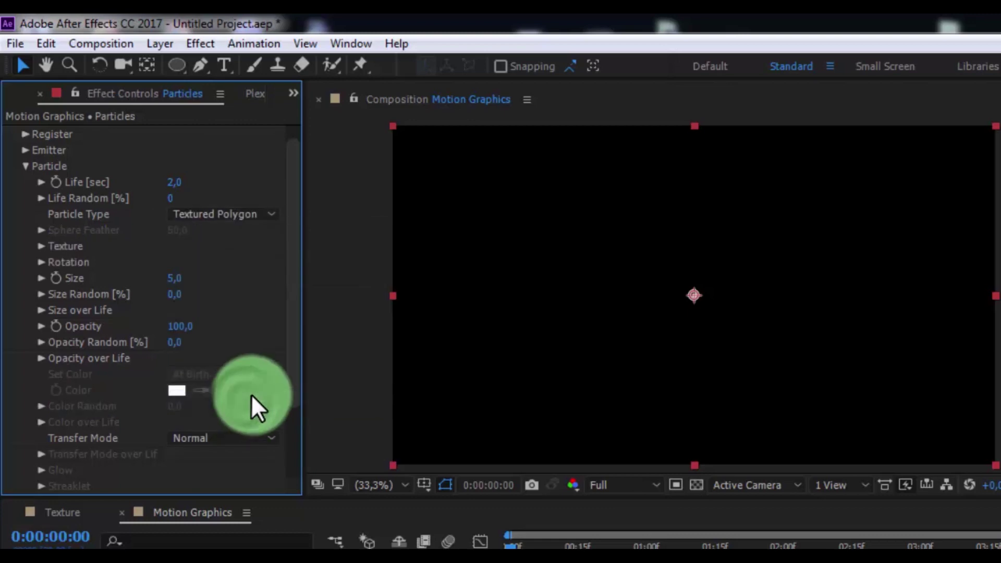
left_click(40, 246)
left_click(193, 262)
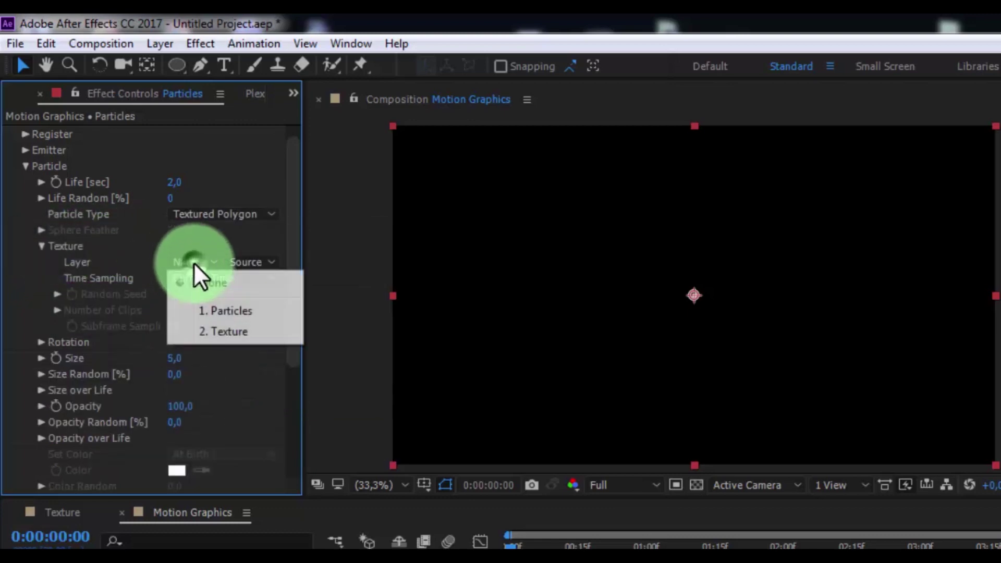
left_click(243, 335)
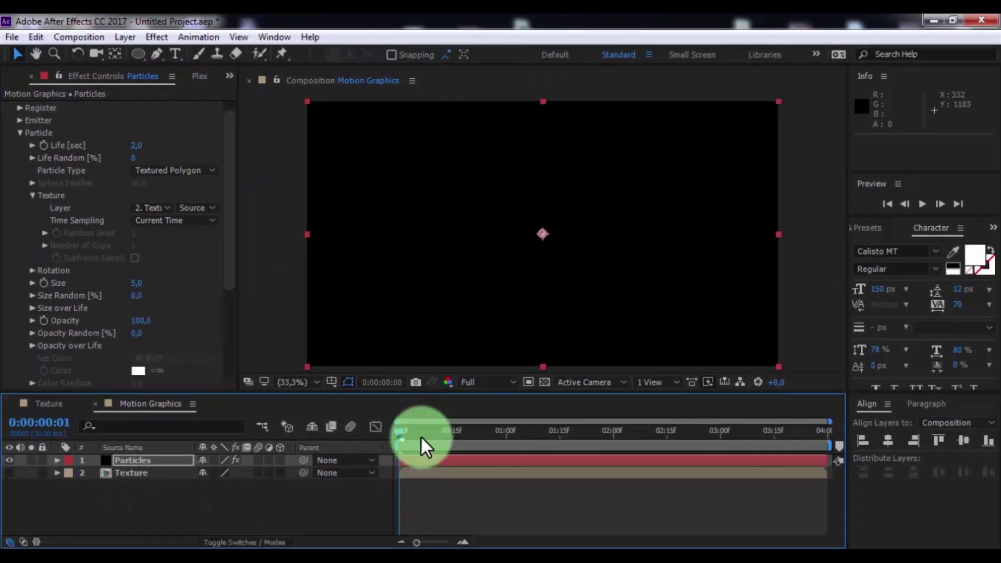
left_click_drag(421, 440, 518, 442)
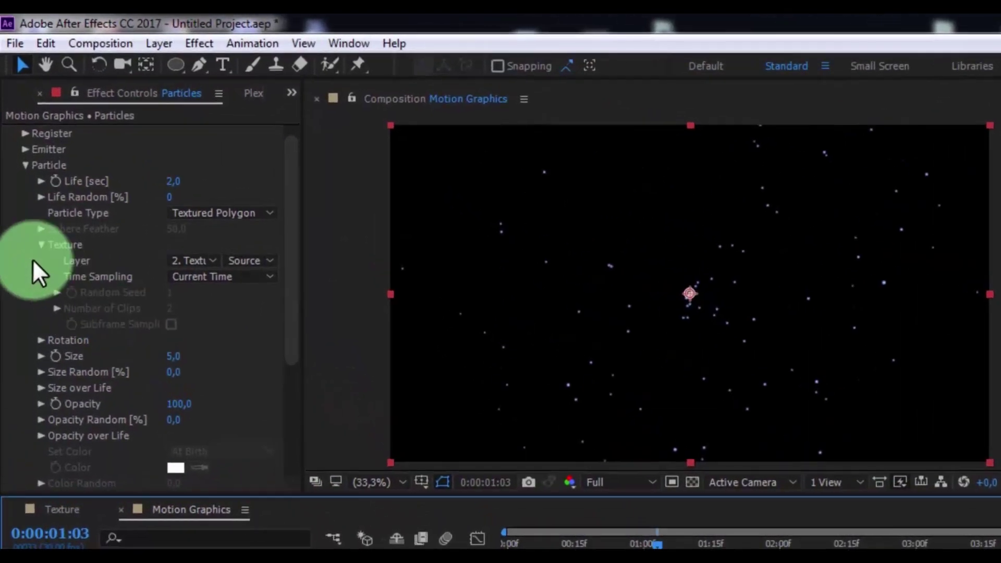
left_click(39, 244)
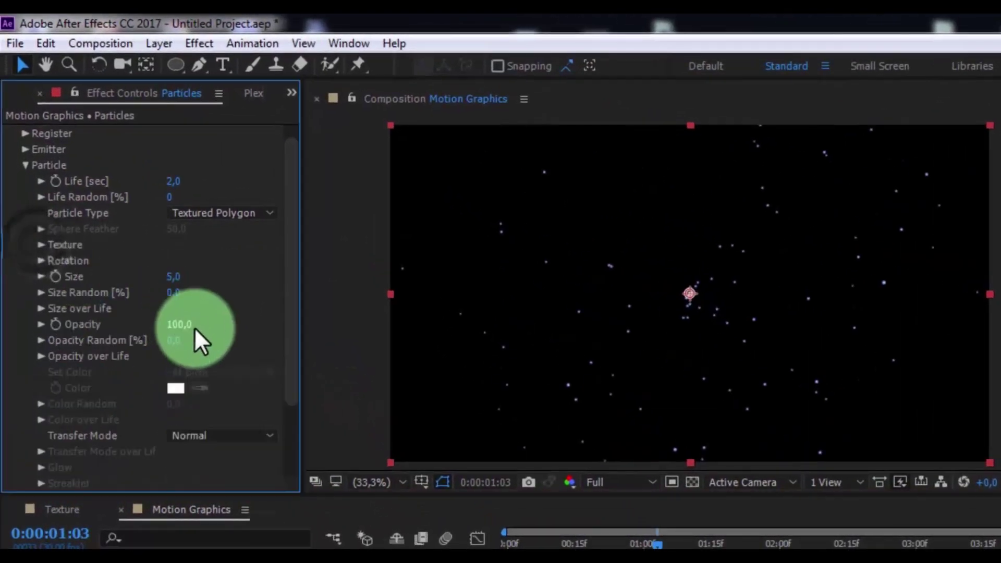
Set particle Size 40, Opacity 80 and Life Random 10
left_click(175, 279)
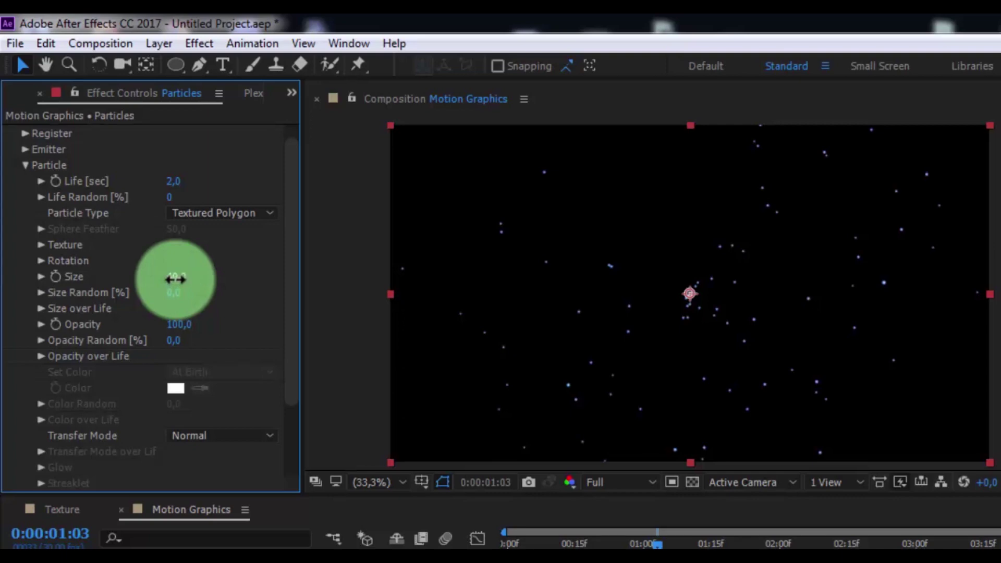
left_click(179, 326)
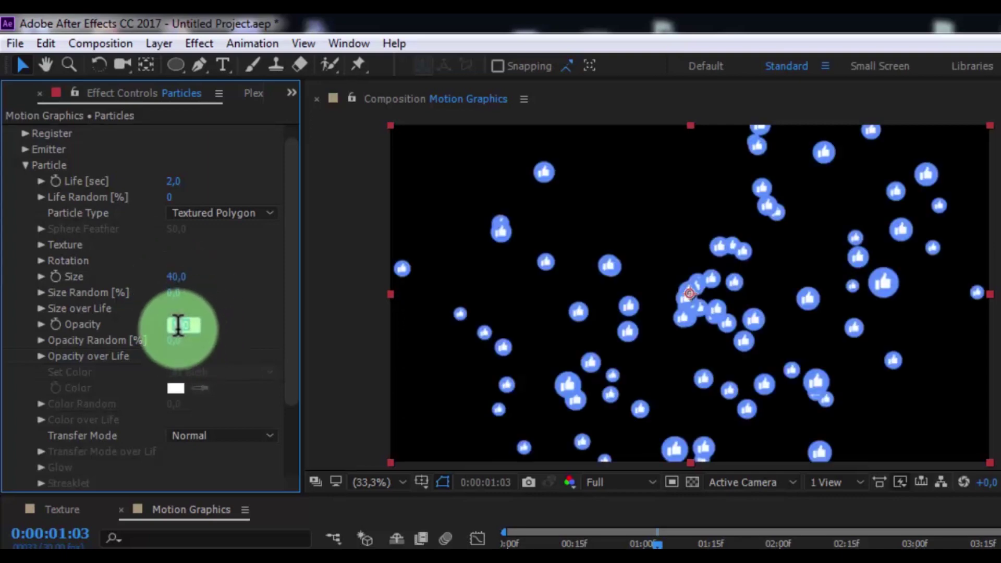
type("80")
key("Return")
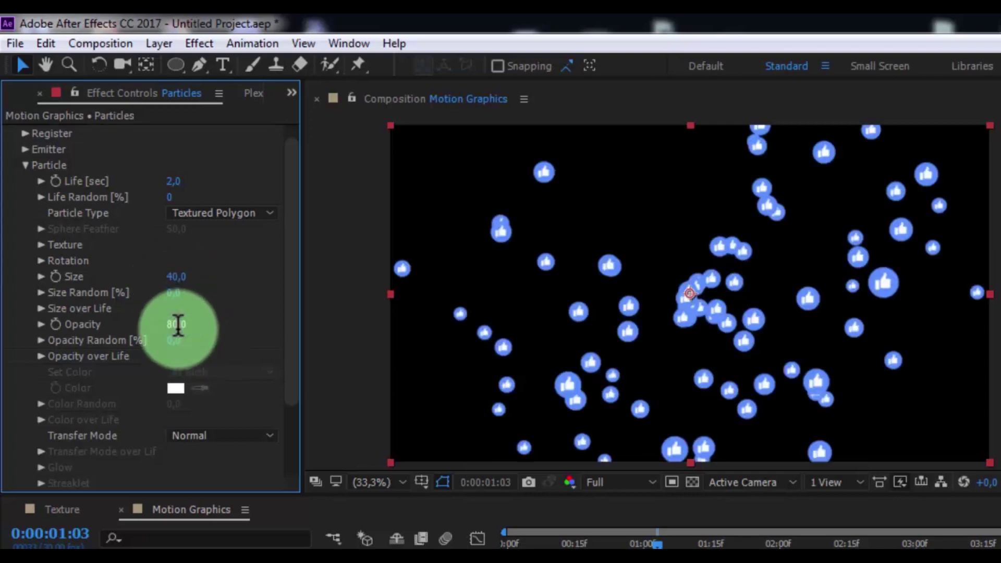
left_click(170, 198)
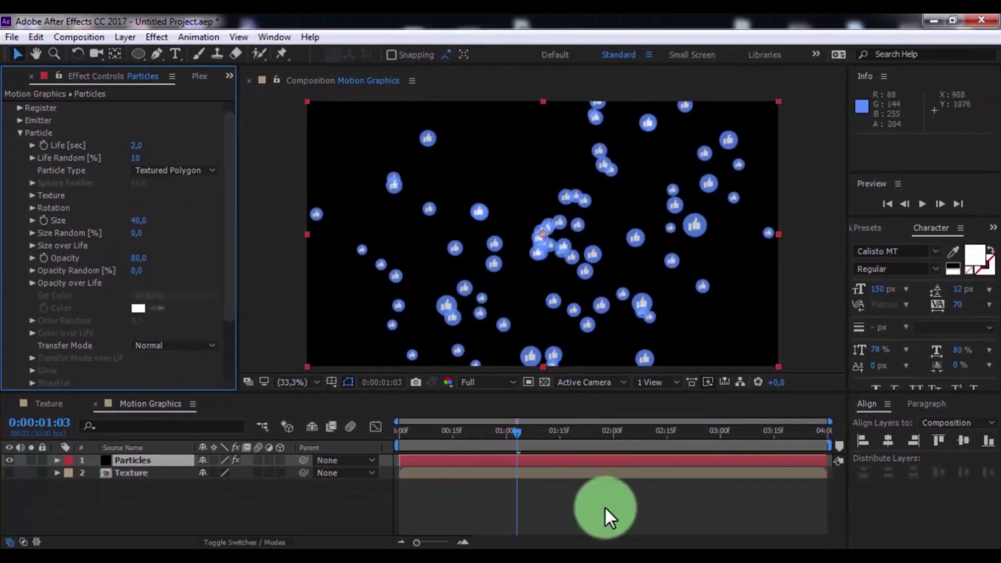
Keyframe particle Life at 2 on frame 0 and 0 on frame 15
left_click_drag(552, 464, 354, 458)
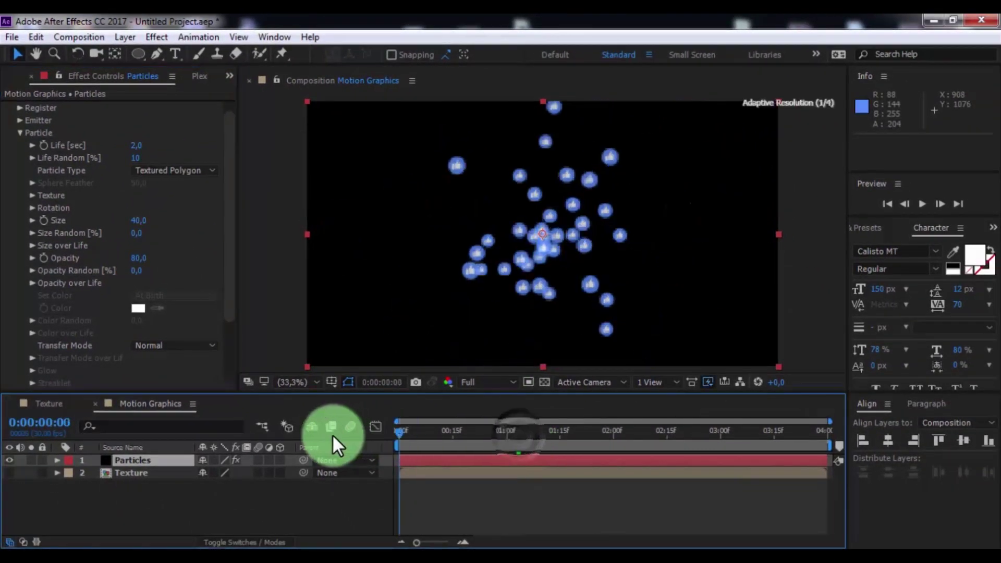
left_click(48, 143)
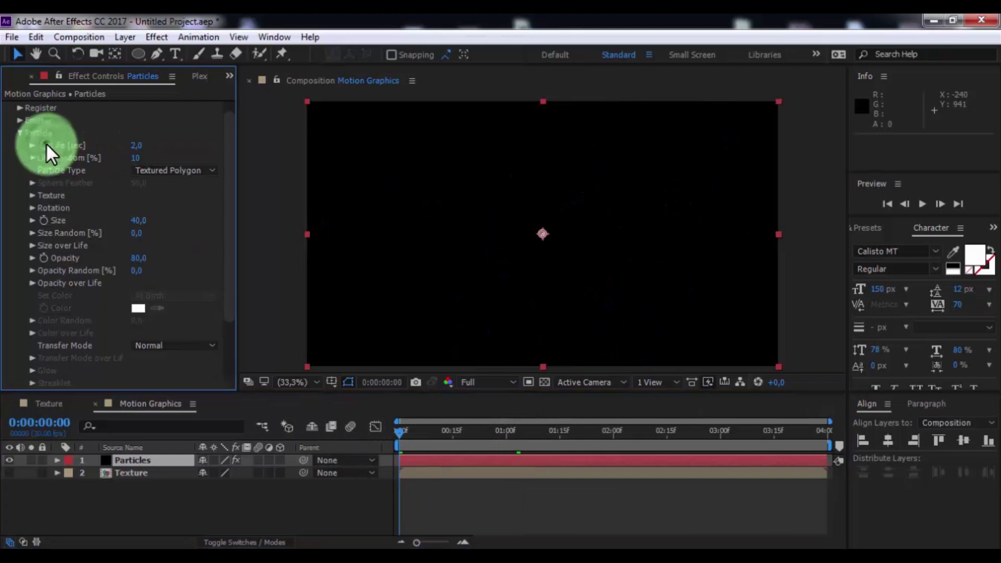
left_click(453, 433)
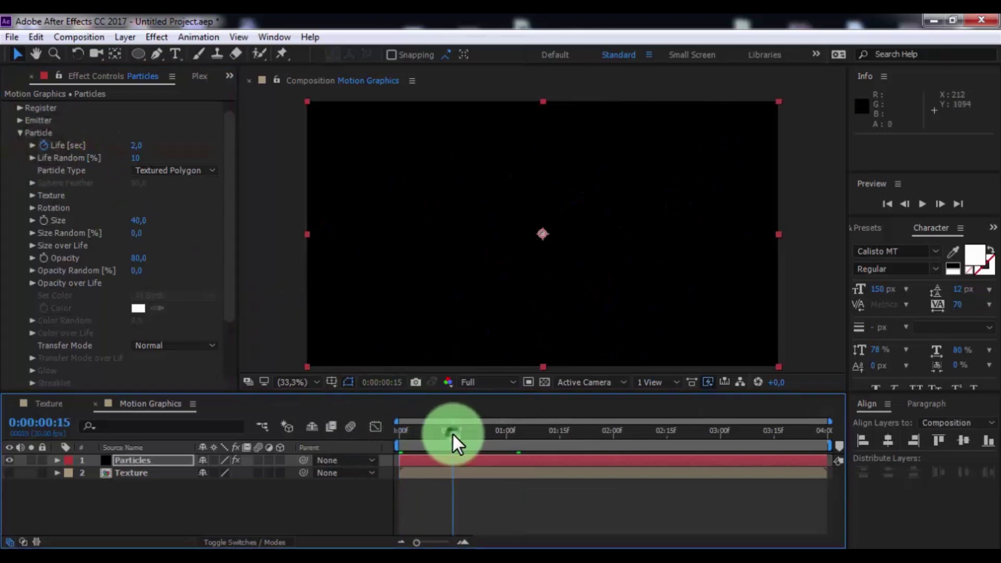
left_click(137, 146)
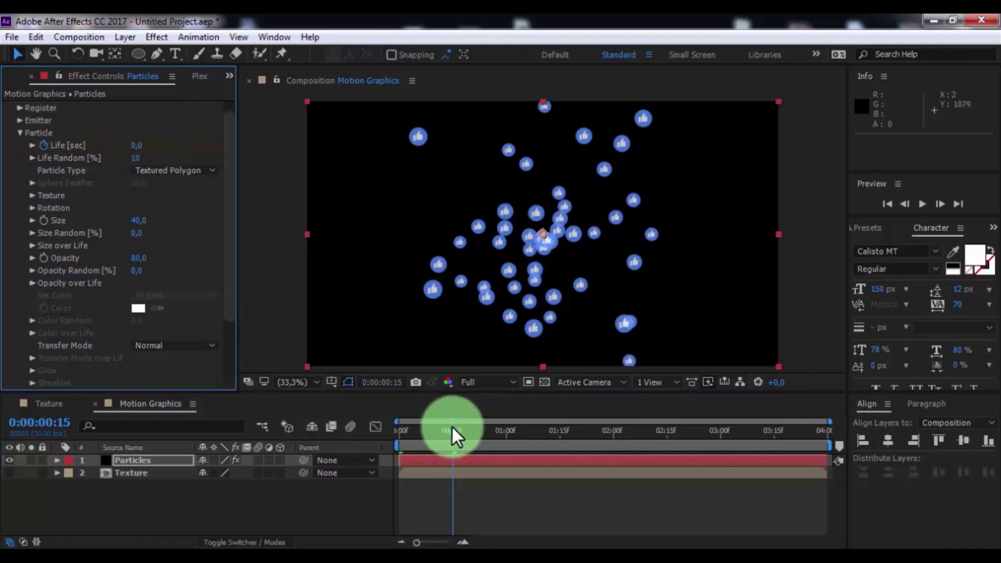
Preview the particle animation from the start
left_click_drag(453, 431, 319, 438)
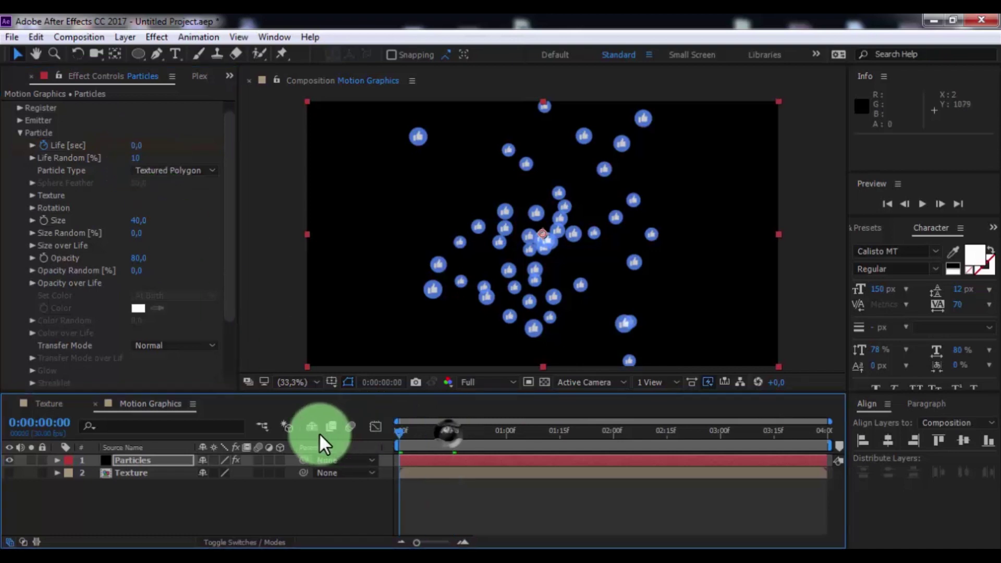
left_click(916, 204)
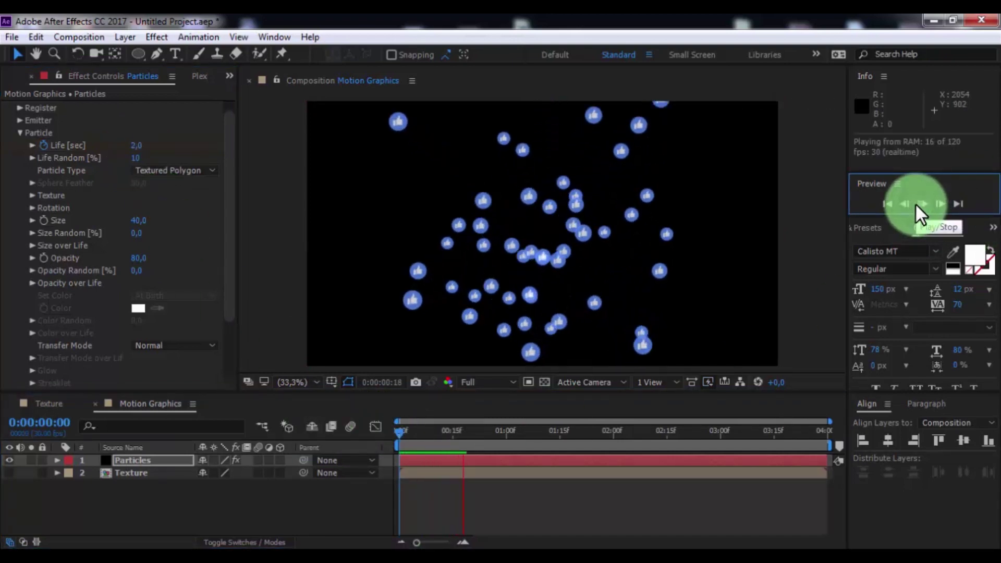
left_click(869, 213)
Set Physics Air Resistance to 3 and preview the burst from the start
scroll(32, 334, "down", 3)
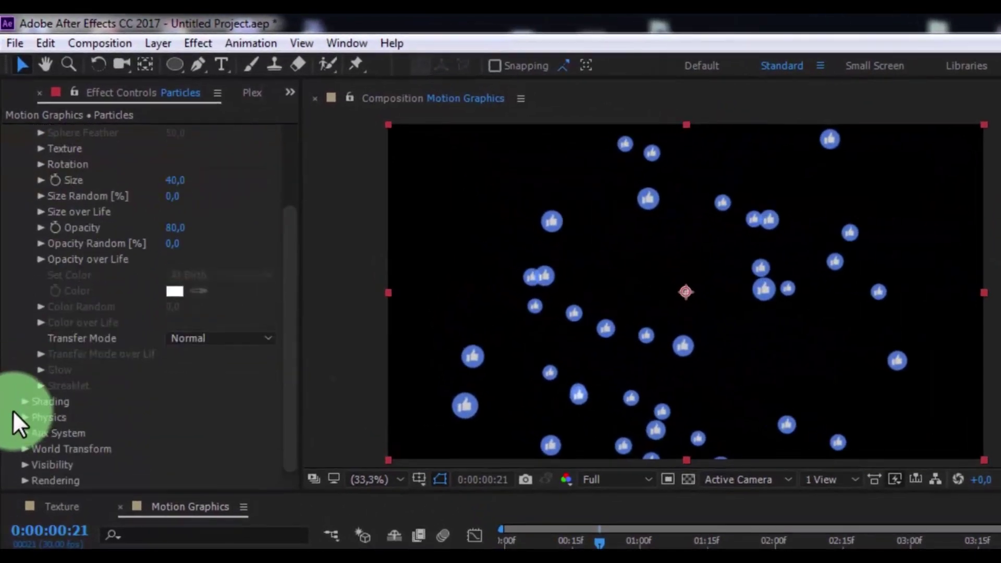
left_click(19, 342)
scroll(31, 412, "down", 5)
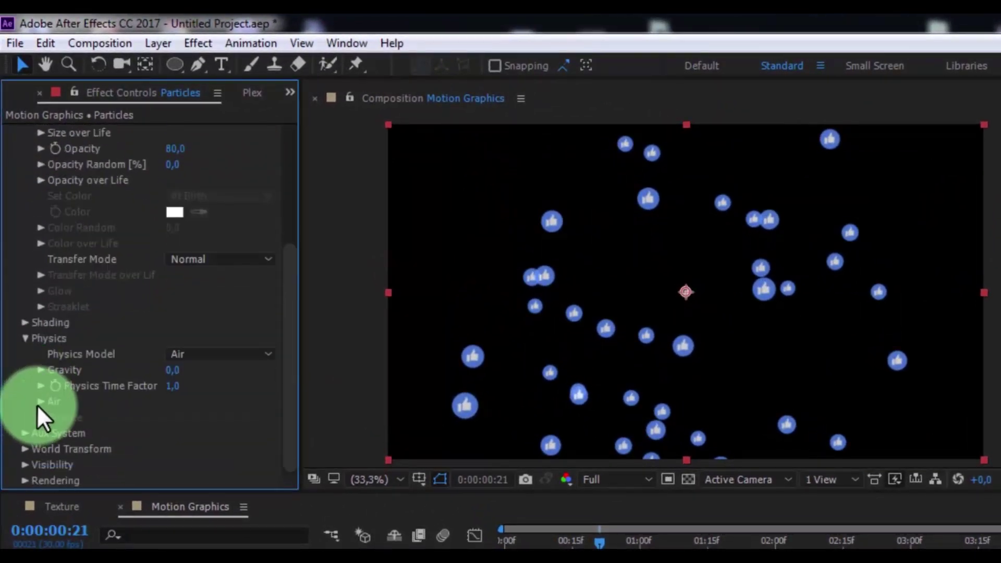
left_click(42, 404)
scroll(42, 405, "down", 7)
scroll(80, 314, "down", 3)
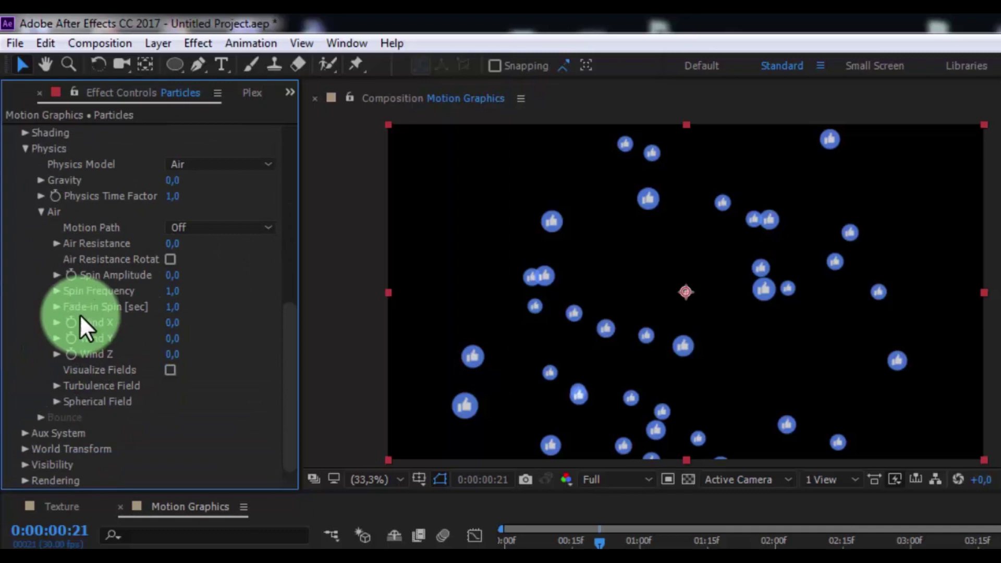
left_click(170, 243)
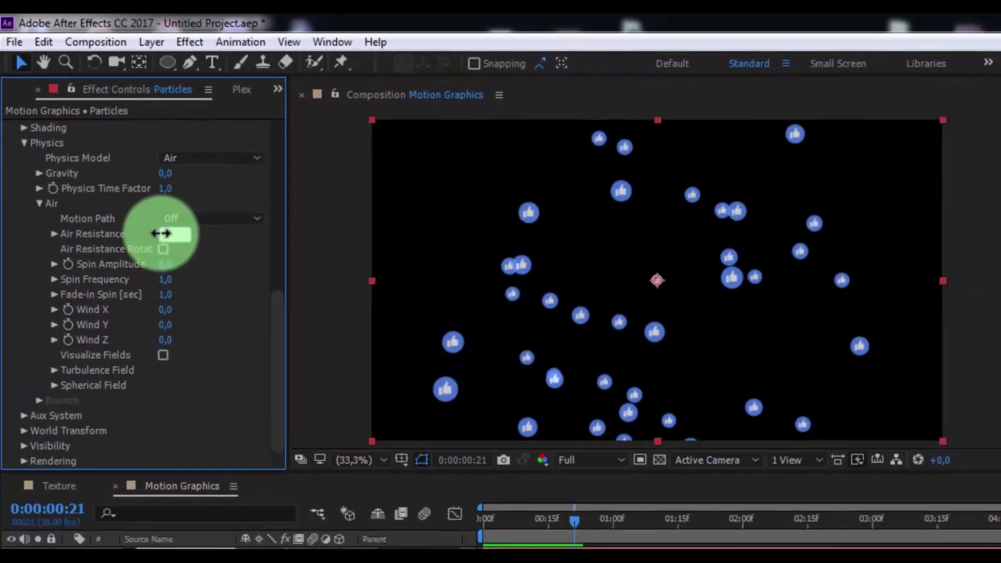
type("3")
key("Return")
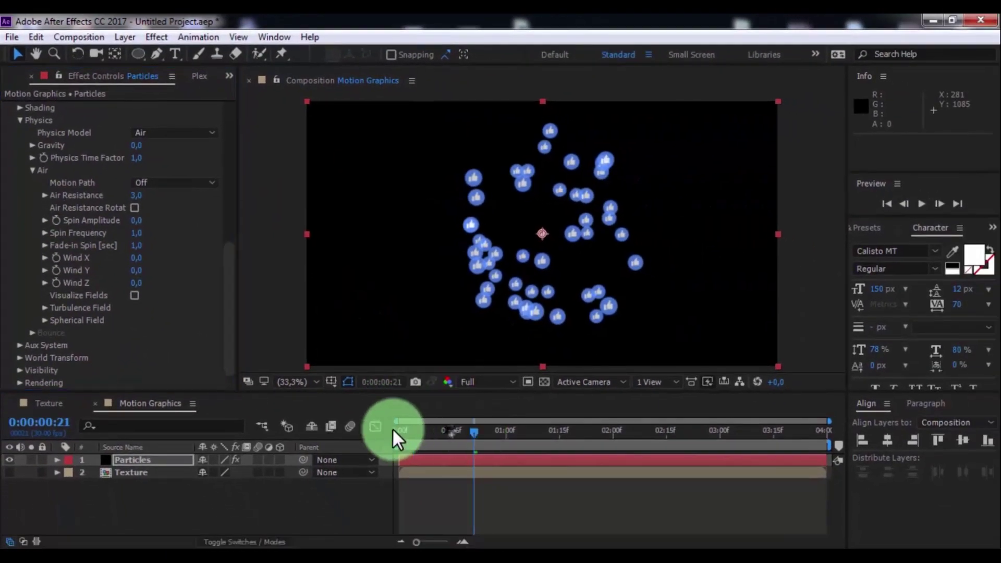
left_click(395, 429)
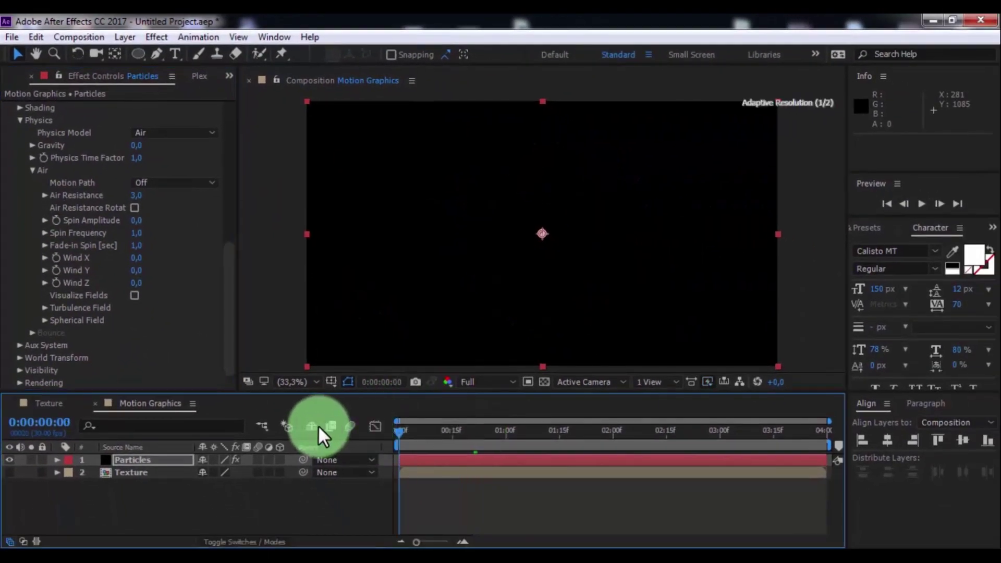
left_click(921, 203)
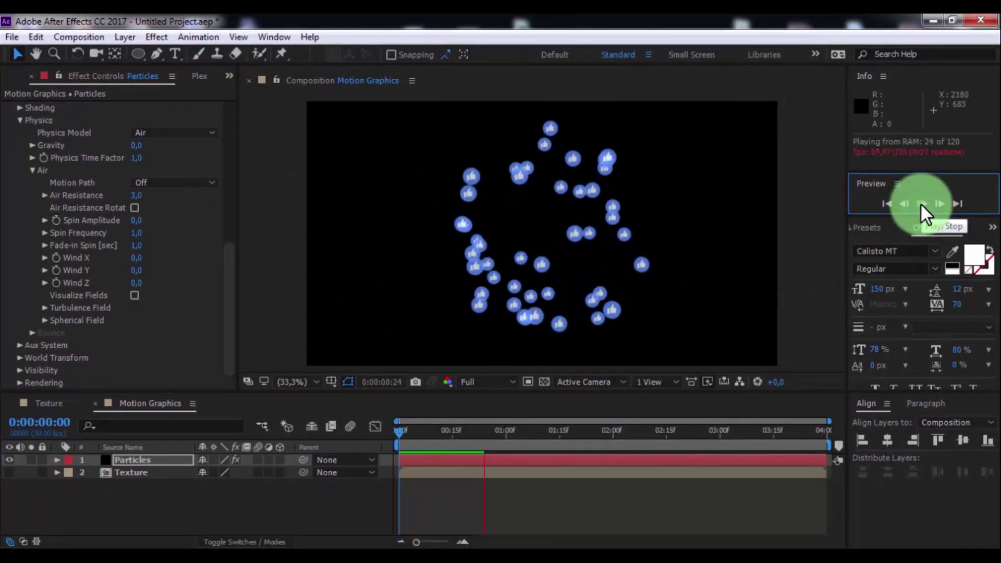
left_click(590, 226)
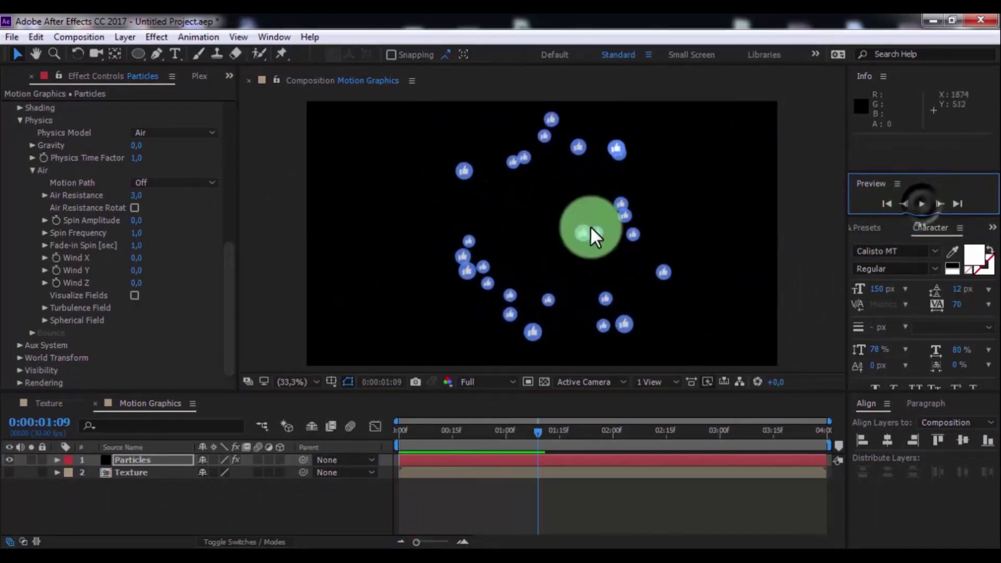
Move the second Life keyframe to about frame 10 and preview again
left_click(503, 459)
key("s")
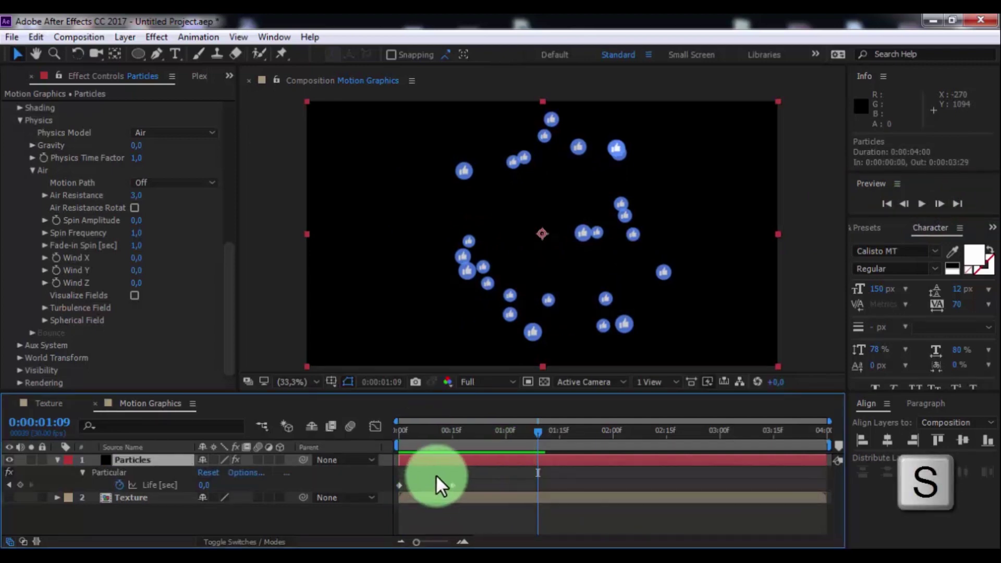
left_click_drag(452, 486, 435, 485)
left_click_drag(425, 431, 364, 438)
left_click(923, 203)
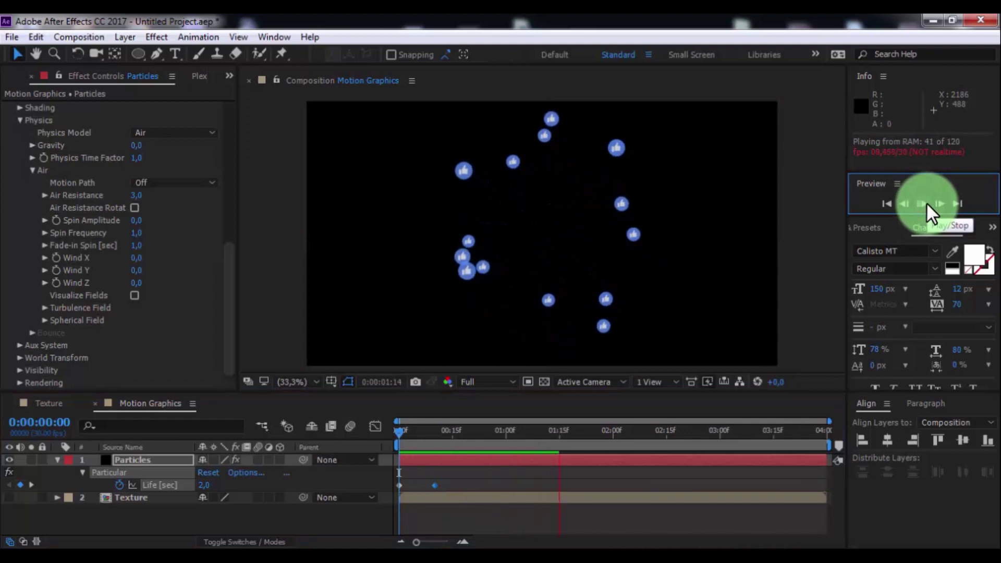
left_click(927, 202)
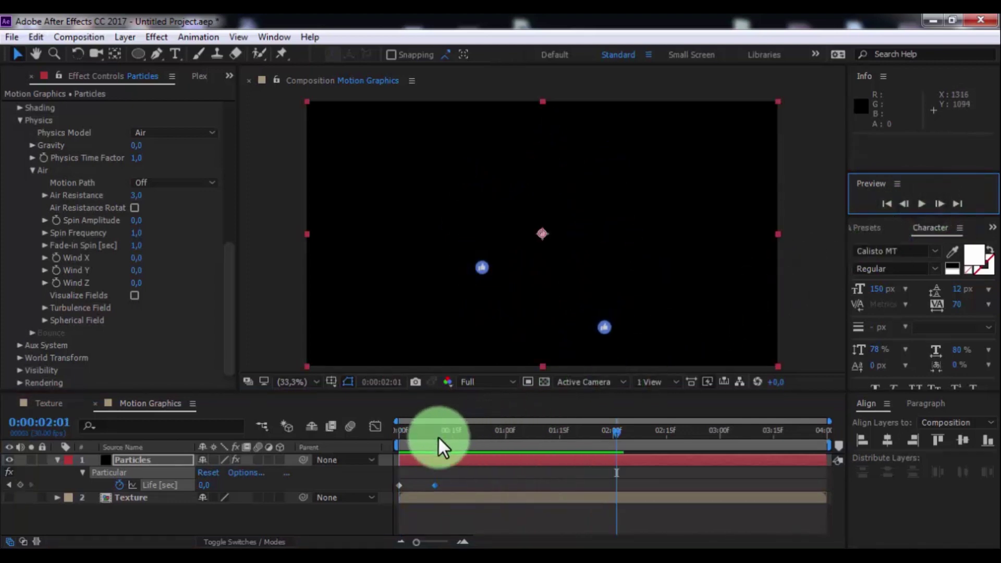
left_click_drag(438, 437, 359, 443)
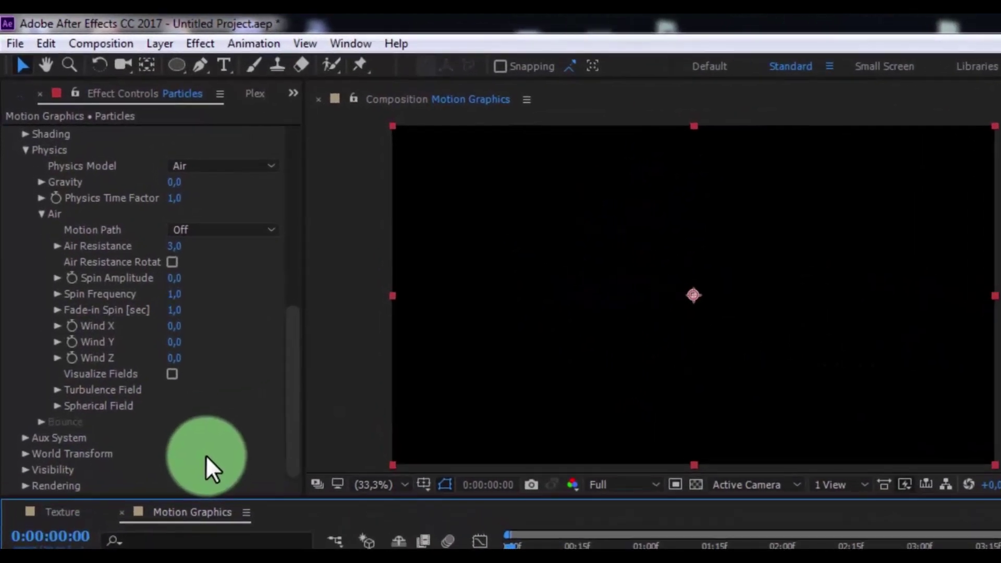
Set Particular's Wind Z to -120
left_click(136, 339)
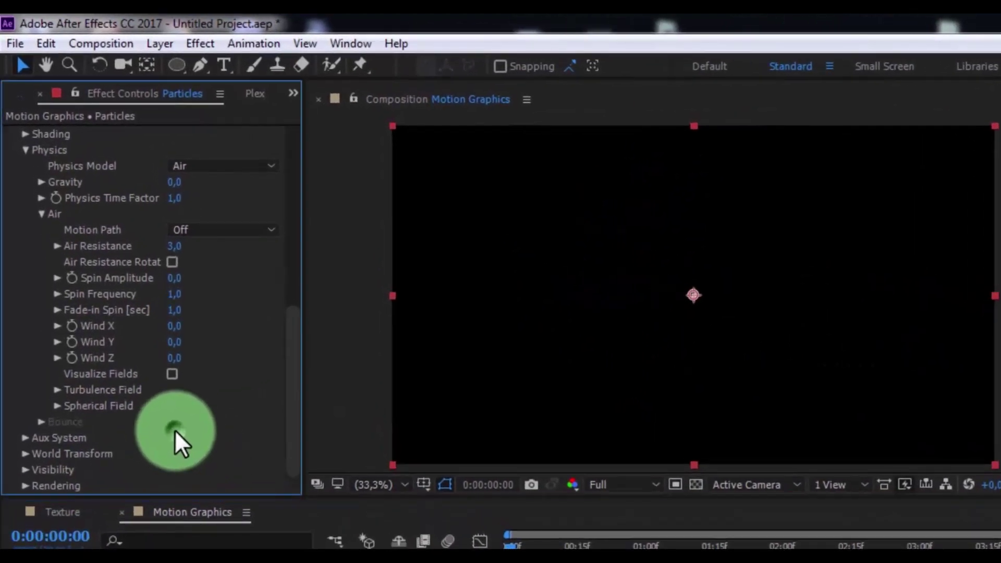
left_click(174, 358)
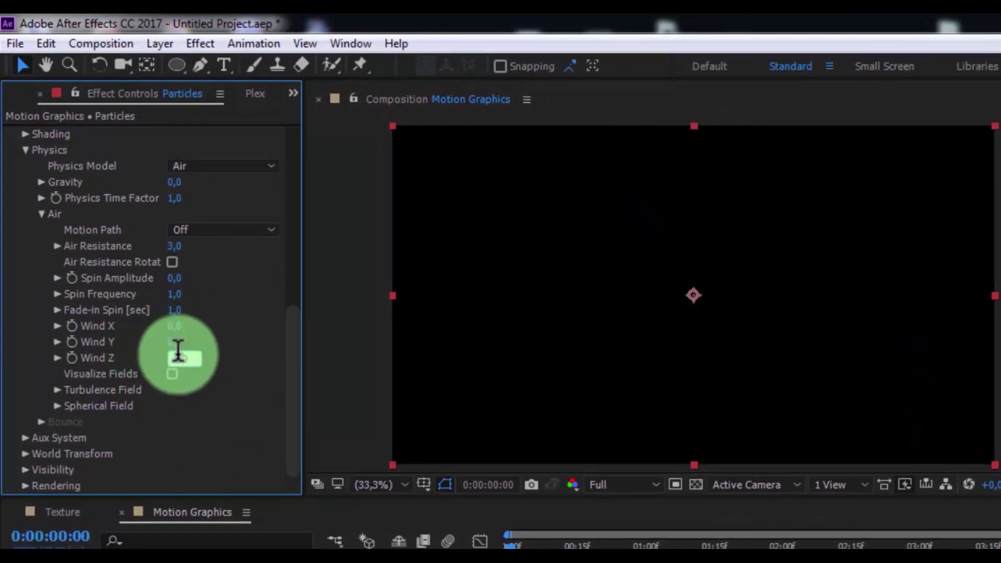
type("-120")
key("Return")
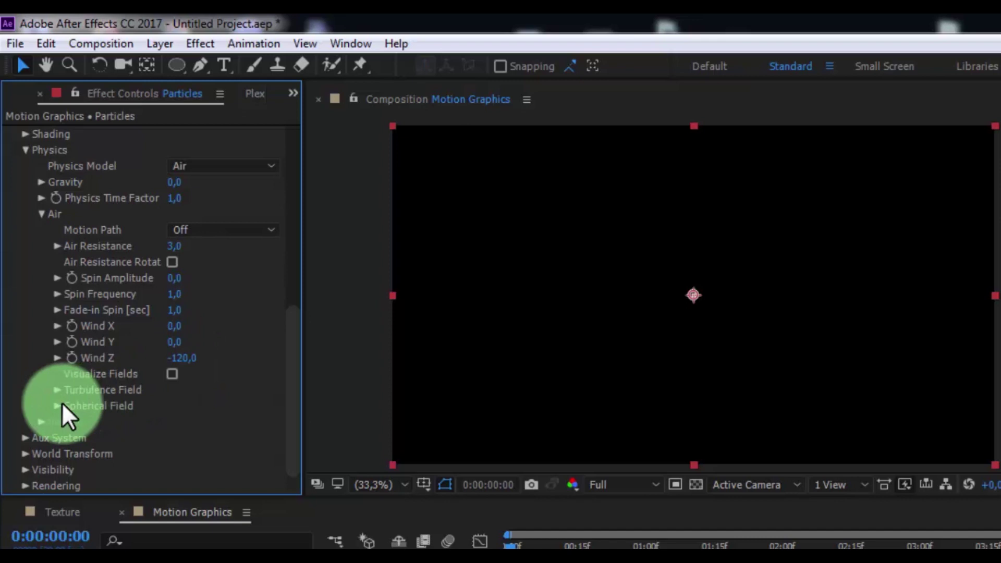
Set Turbulence Field Affect Size to 110 and Affect Position to 80
left_click(57, 391)
scroll(55, 392, "down", 3)
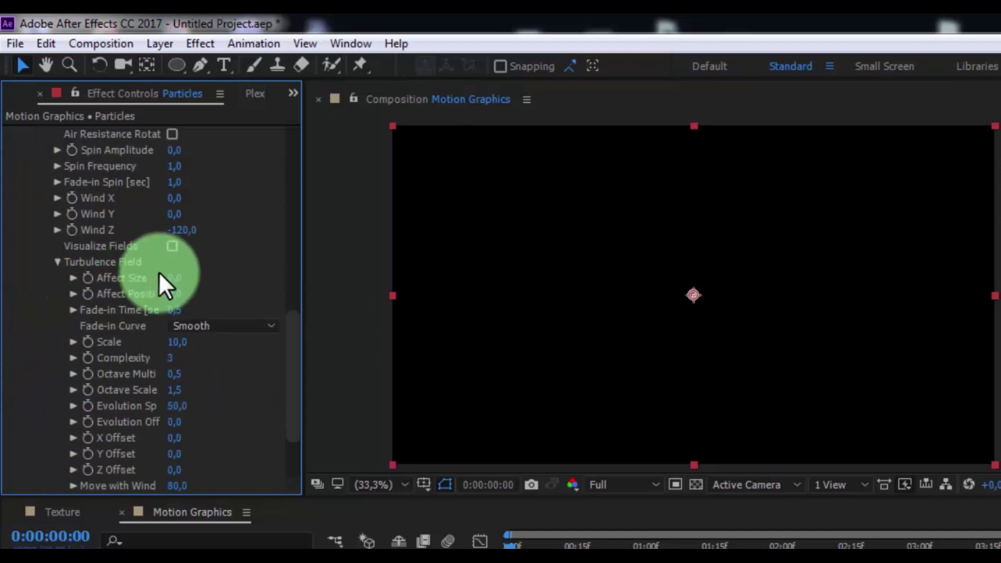
type("110")
key("Return")
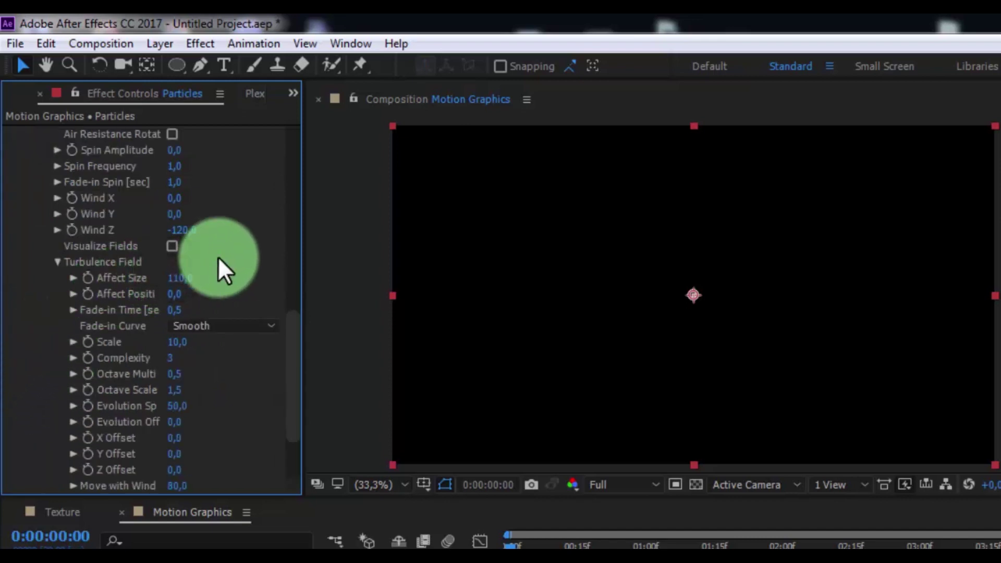
left_click(174, 293)
type("80")
key("Return")
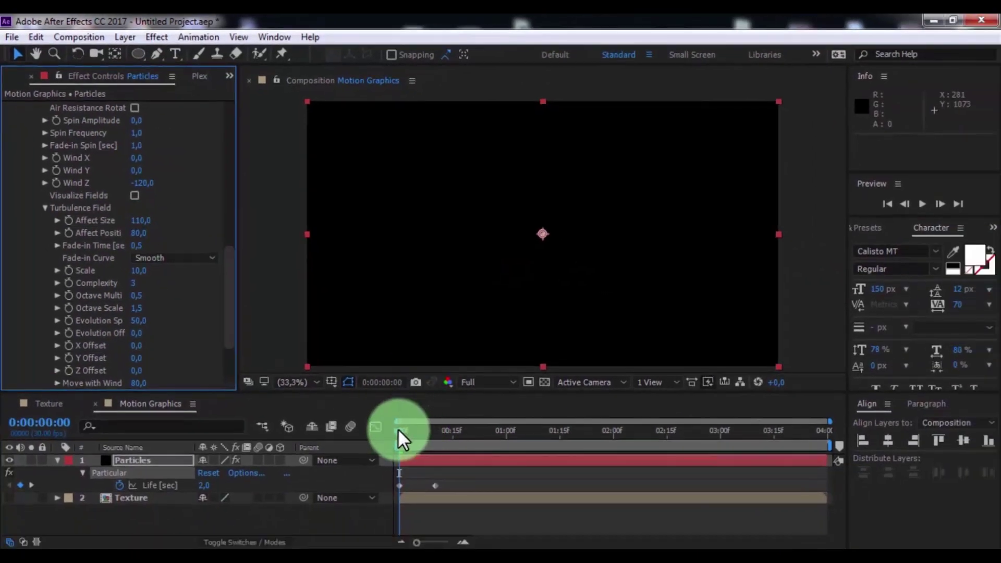
Preview the turbulent particles, ending on frame 22
left_click_drag(509, 544, 566, 550)
left_click_drag(443, 435, 486, 431)
left_click(19, 301)
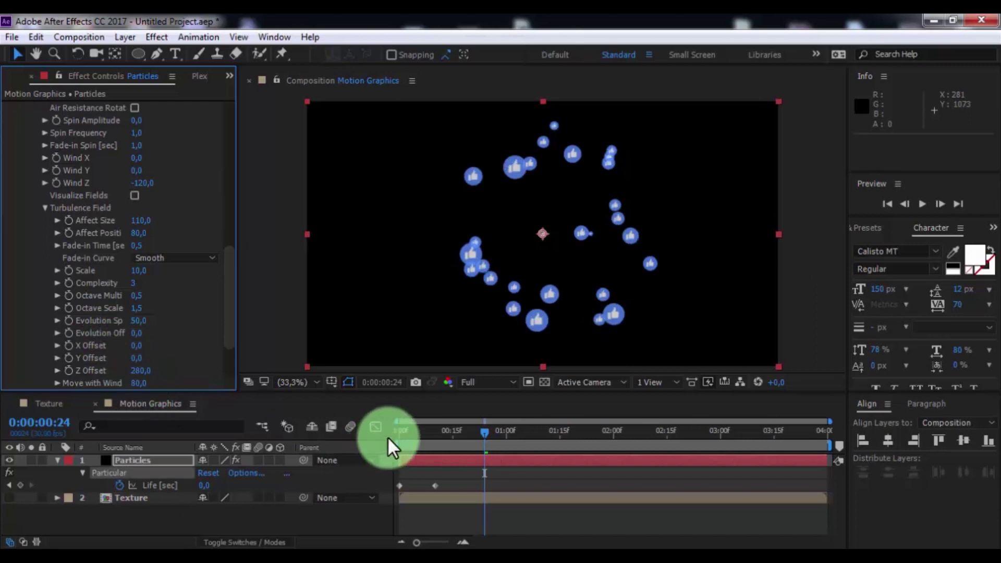
left_click_drag(490, 433, 340, 436)
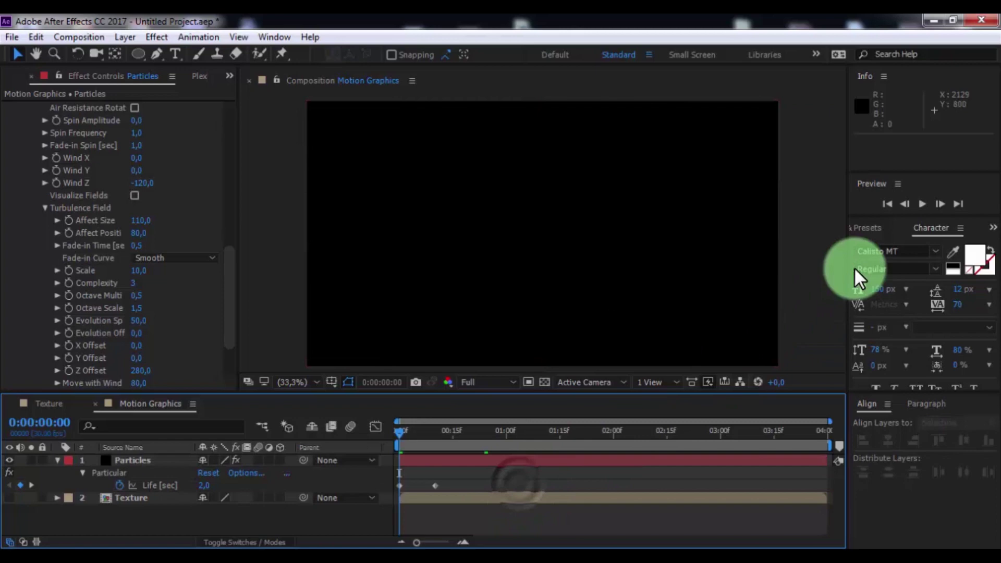
left_click(919, 201)
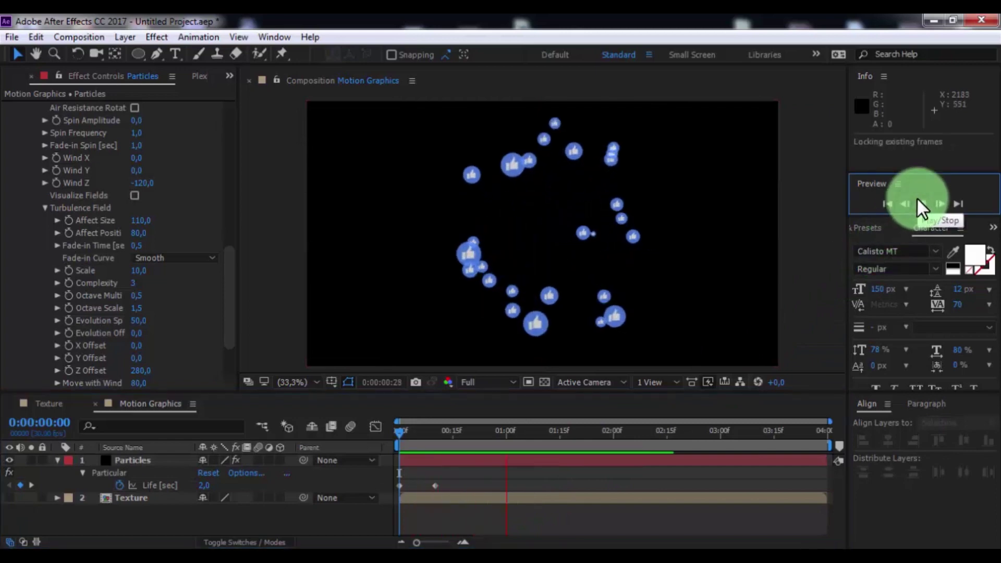
key("space")
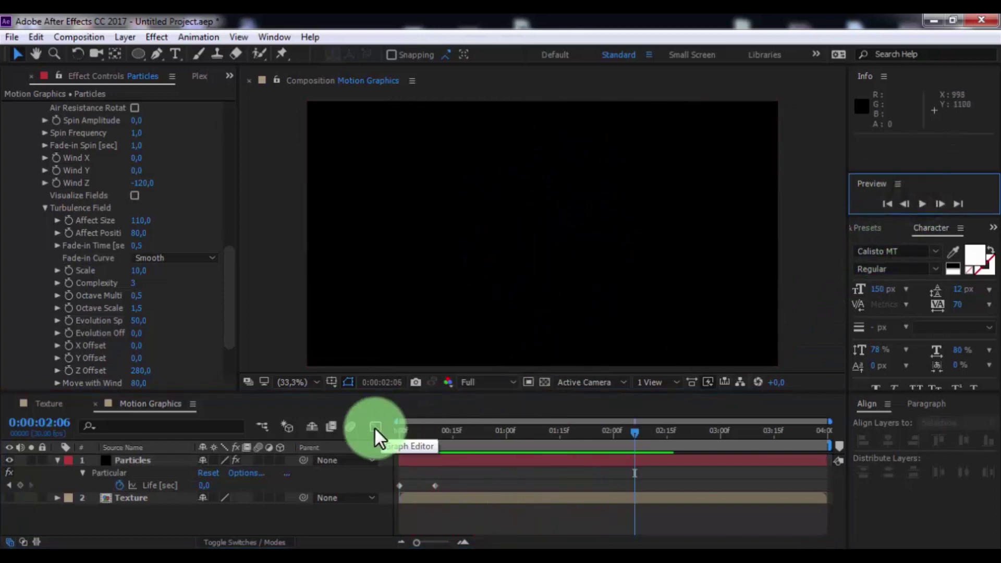
left_click(476, 432)
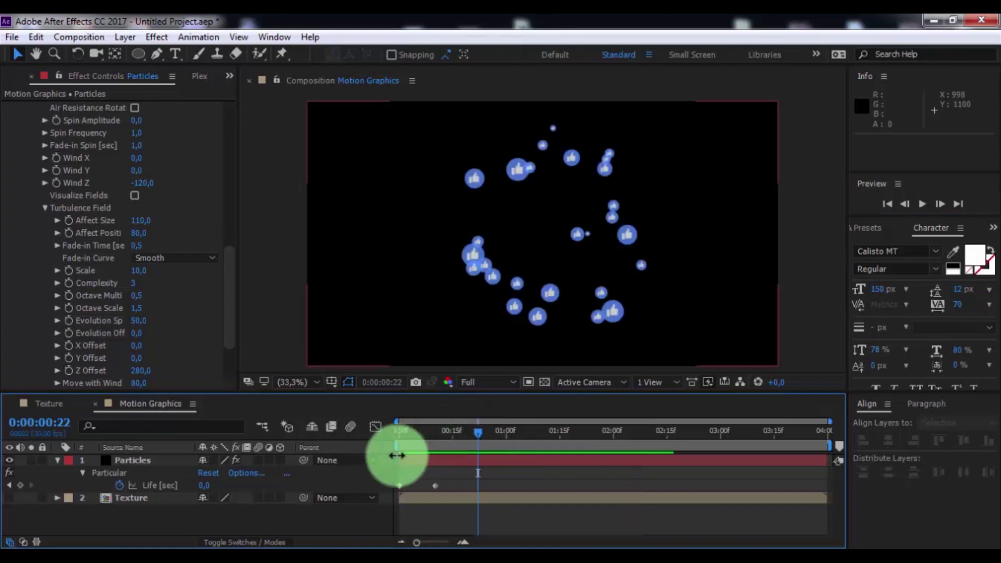
Add YouTube-logo.png to Motion Graphics above the Particles layer
left_click(58, 461)
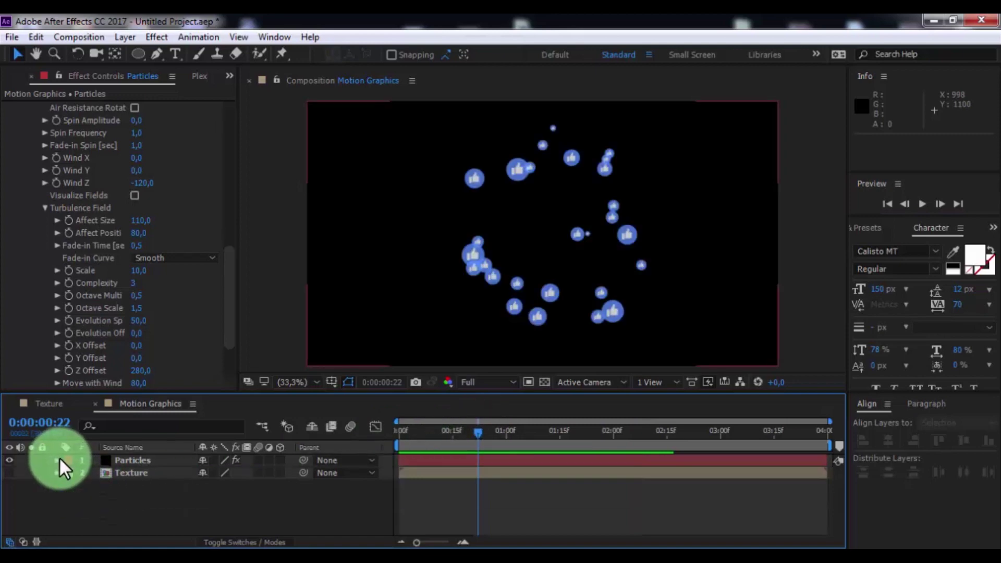
scroll(24, 175, "up", 5)
scroll(24, 174, "up", 5)
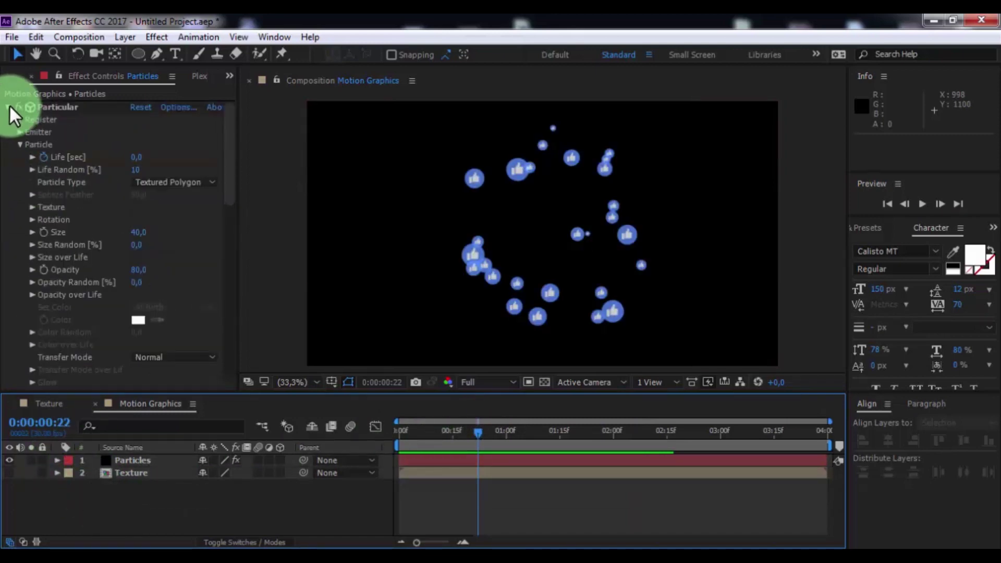
left_click(15, 77)
left_click_drag(62, 264, 146, 476)
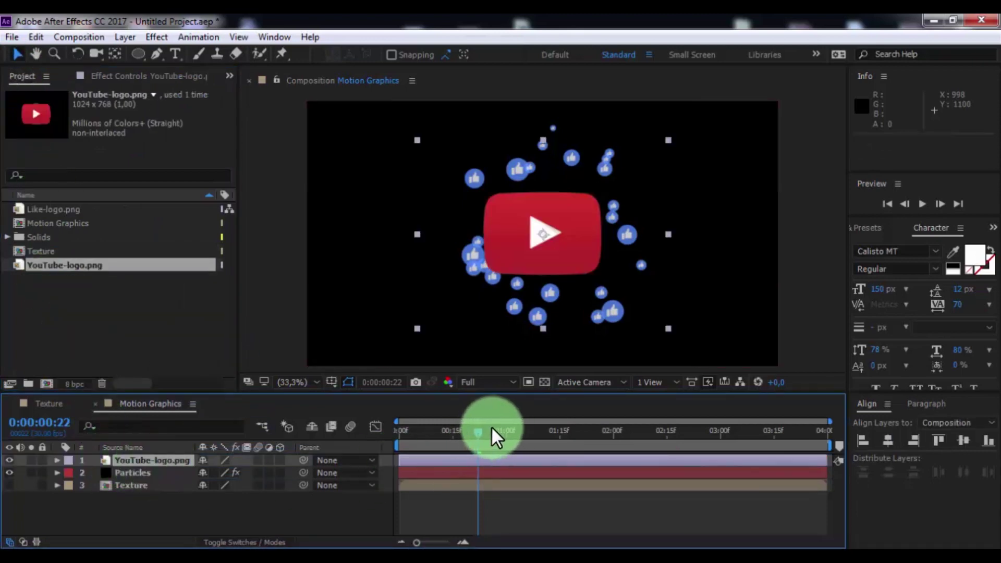
left_click_drag(480, 431, 341, 438)
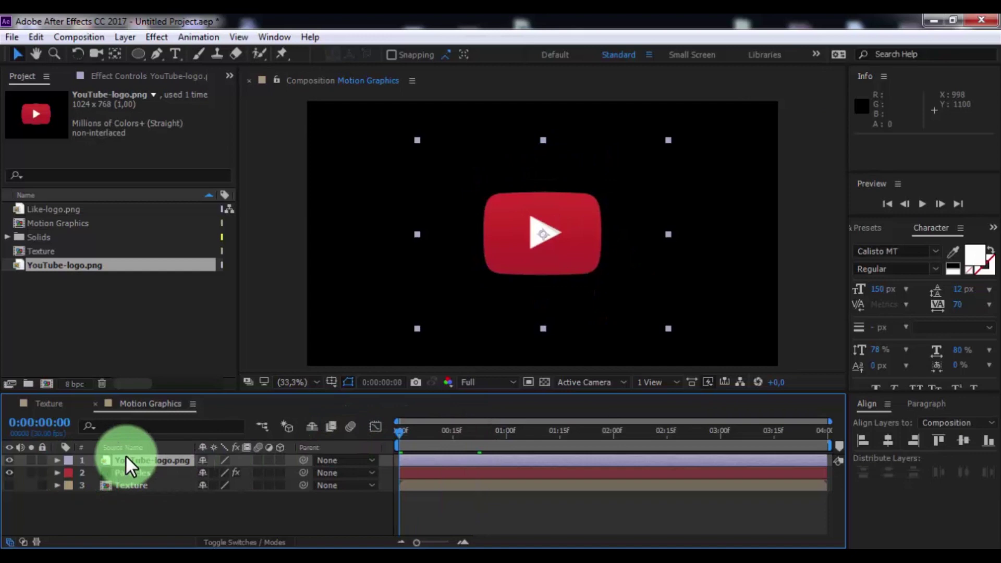
Keyframe the logo's Scale at 0% on frame 0, rising to 92% at 0:00:00:15
key("s")
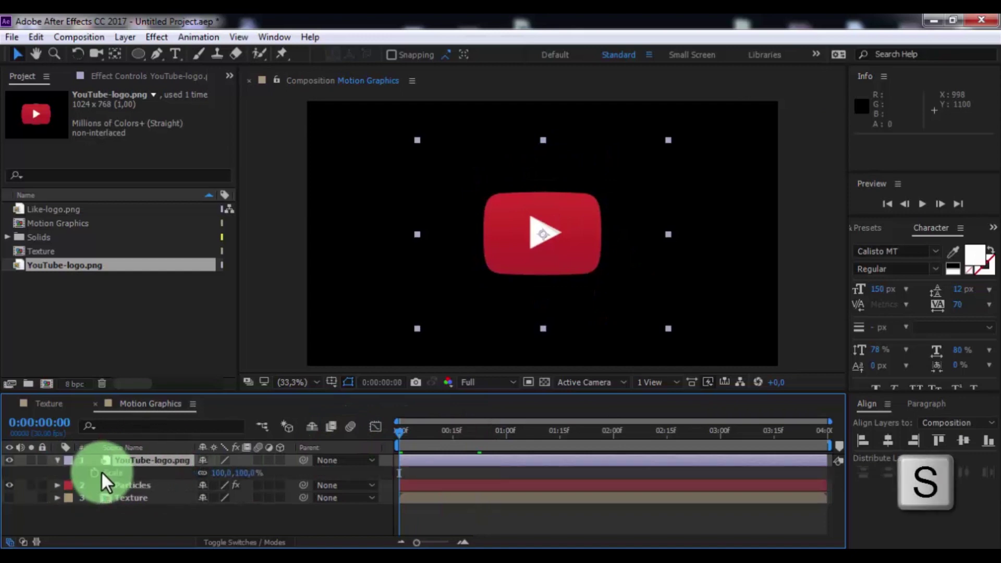
left_click(95, 473)
left_click_drag(232, 477, 211, 486)
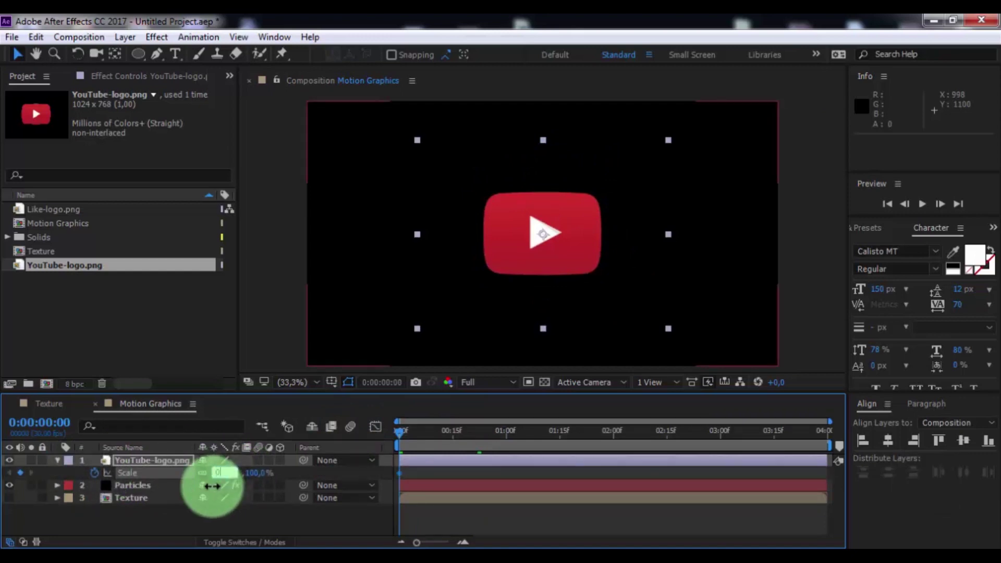
type("0")
key("Return")
left_click_drag(402, 444, 460, 444)
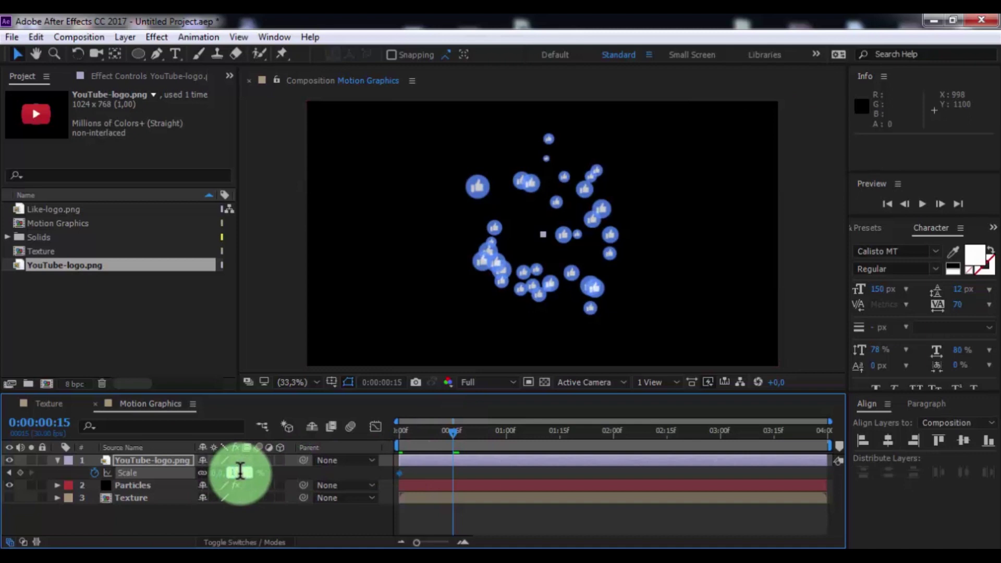
type("100")
key("Return")
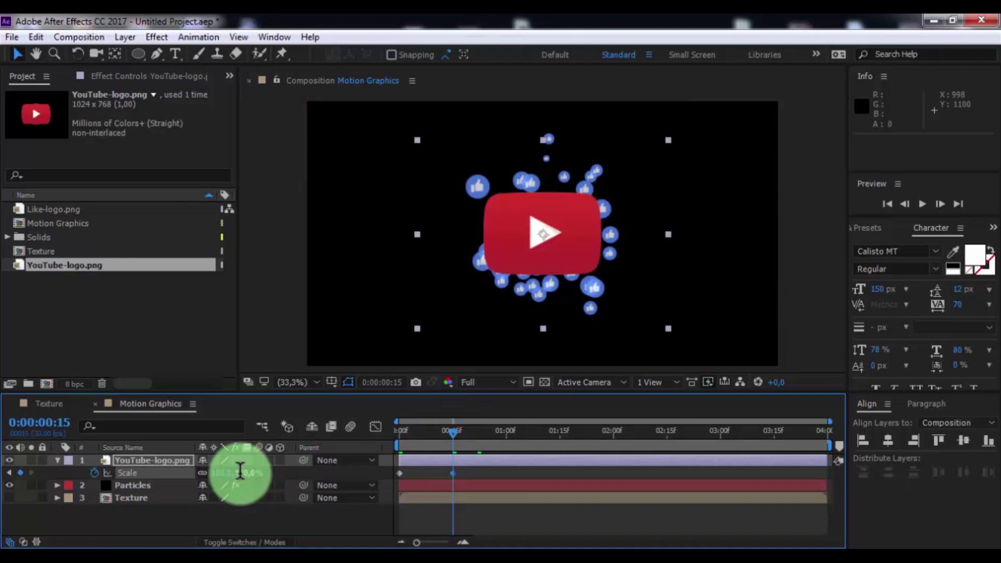
left_click_drag(237, 472, 233, 472)
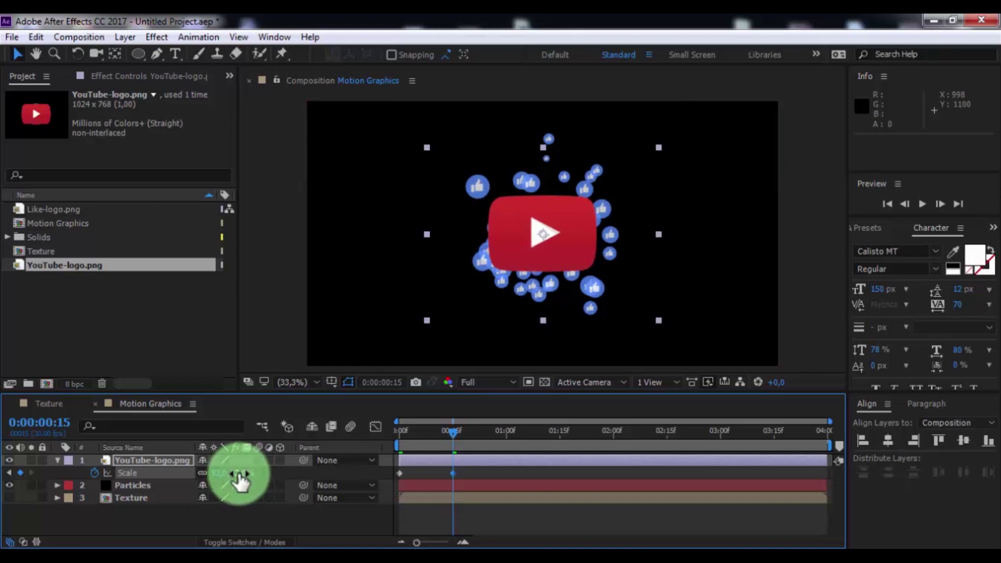
left_click(274, 475)
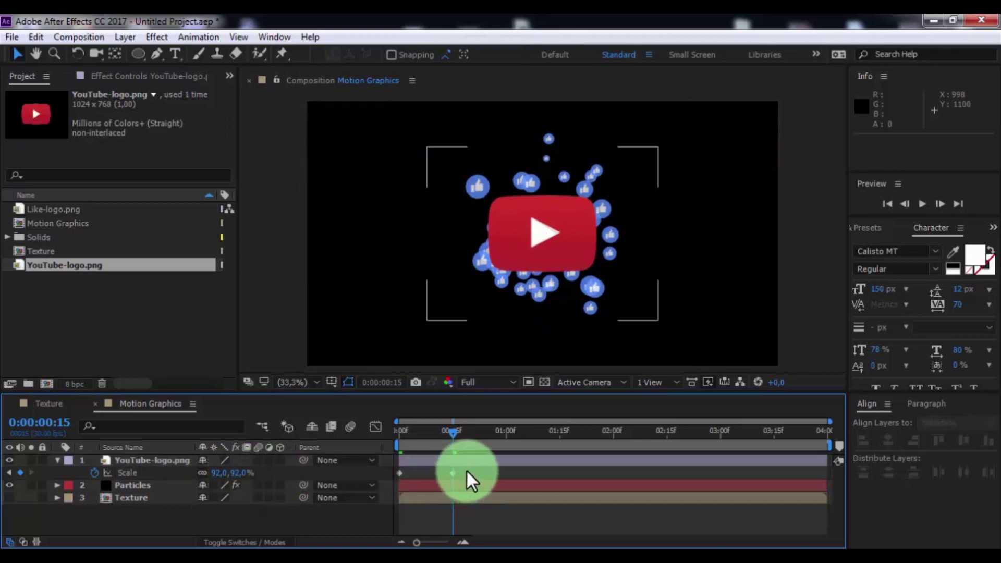
Apply Easy Ease to the Scale keyframes and steepen the speed curve in the Graph Editor
left_click(399, 473)
right_click(403, 480)
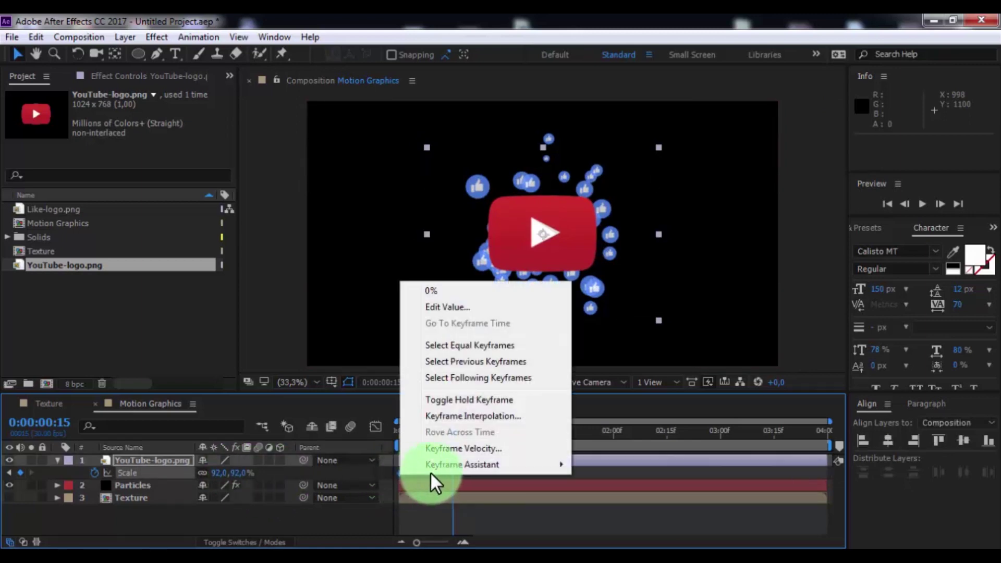
mouse_move(514, 463)
left_click(650, 369)
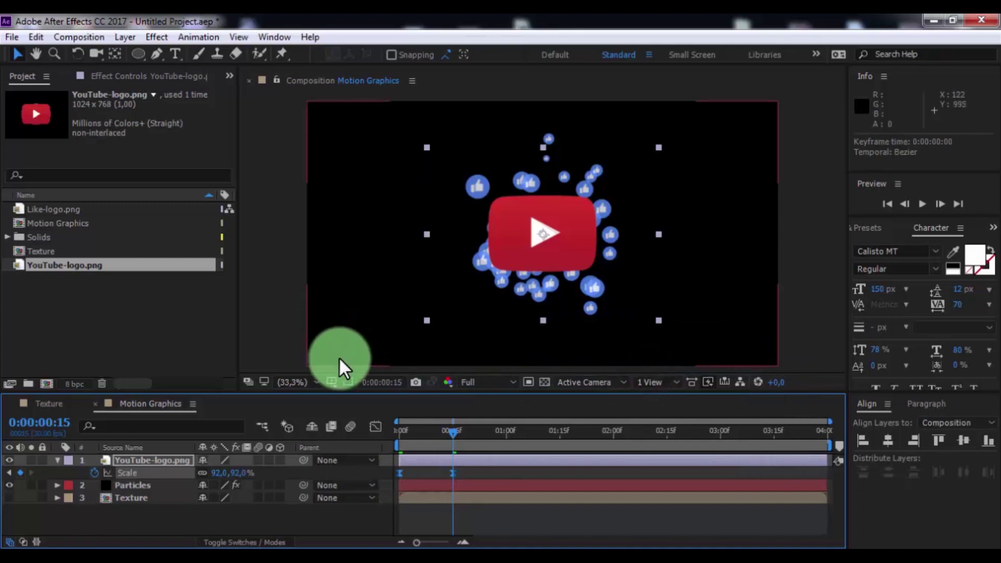
left_click(375, 427)
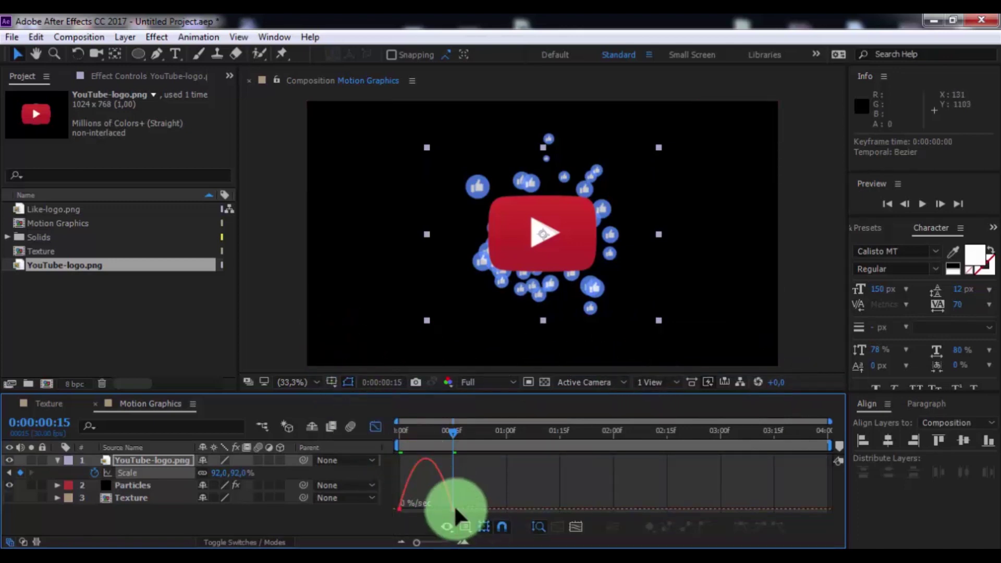
left_click_drag(443, 510, 385, 518)
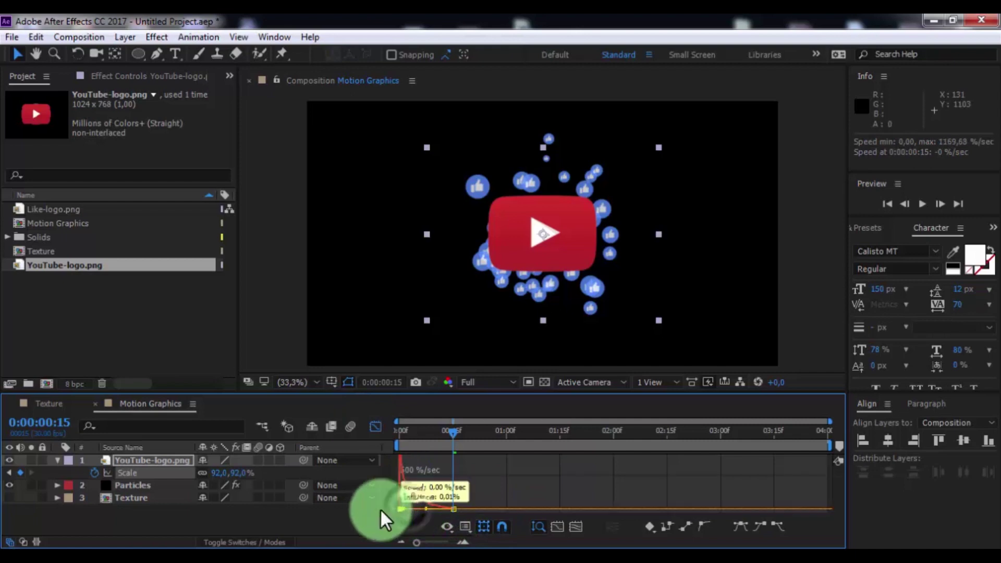
left_click(376, 427)
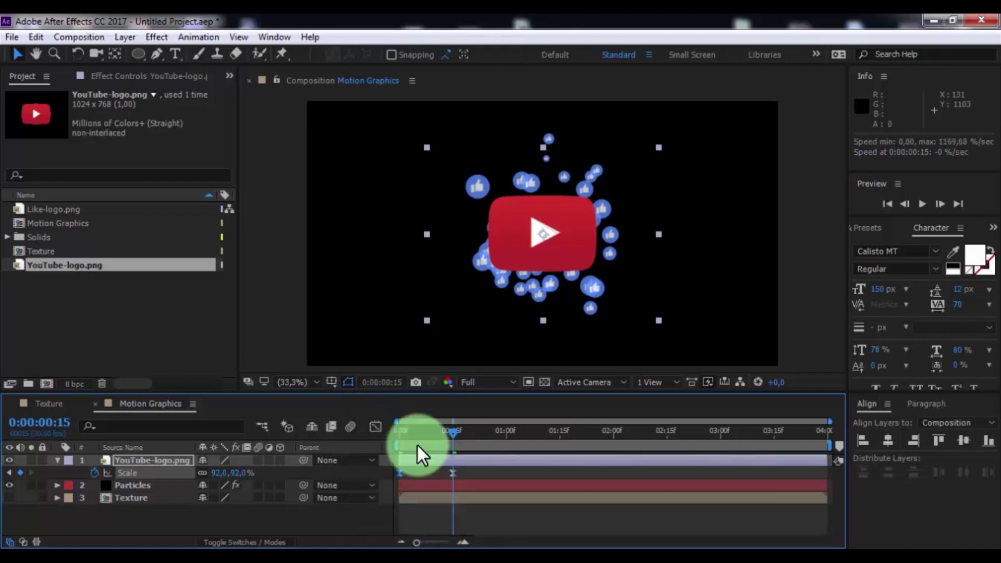
Play the logo scale-in preview from the first frame, then collapse the logo layer
key("Home")
left_click(920, 209)
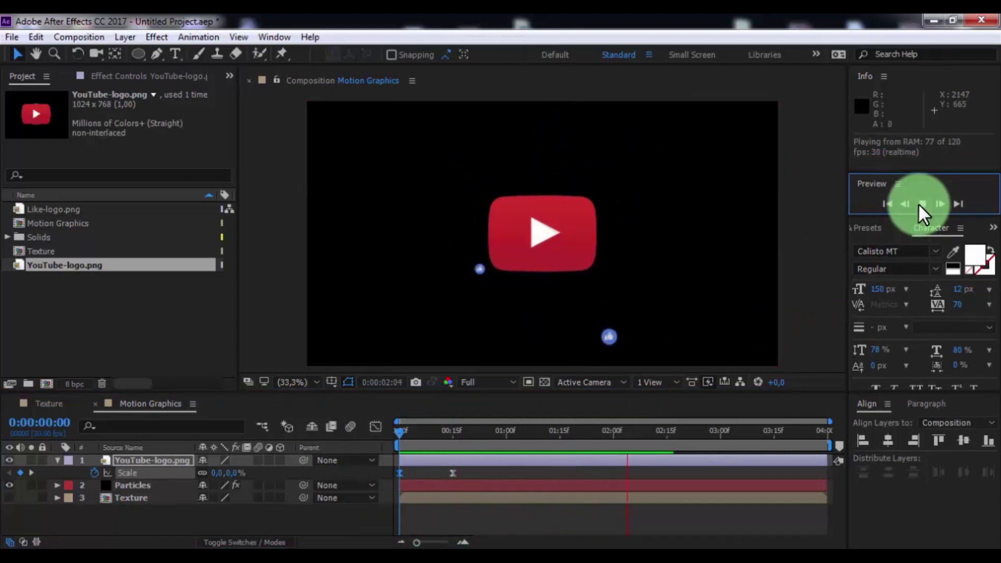
left_click(921, 205)
left_click(409, 429)
left_click(67, 467)
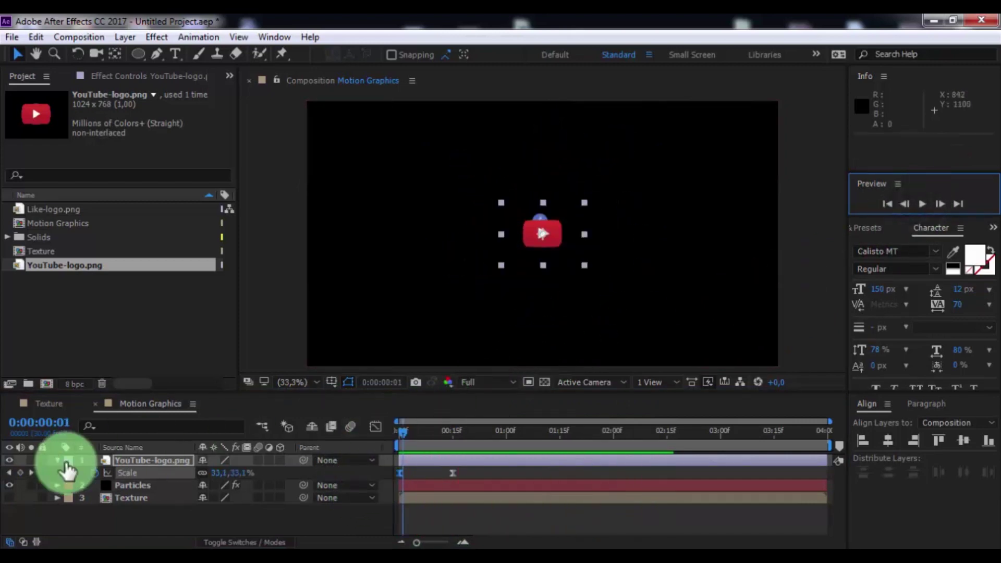
Create a new solid named 'Background' and drag it to the bottom of the layer stack
right_click(82, 526)
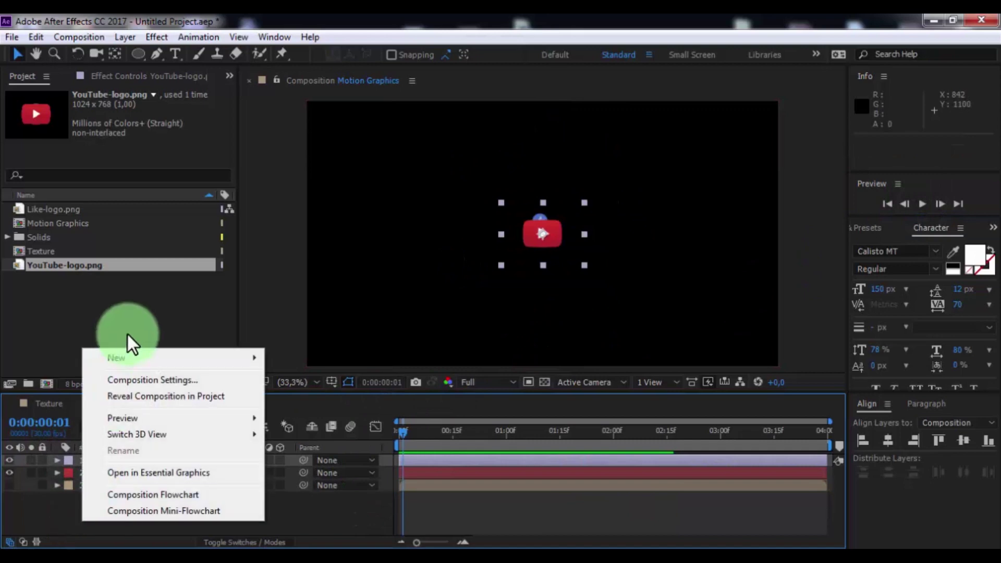
mouse_move(127, 359)
left_click(326, 396)
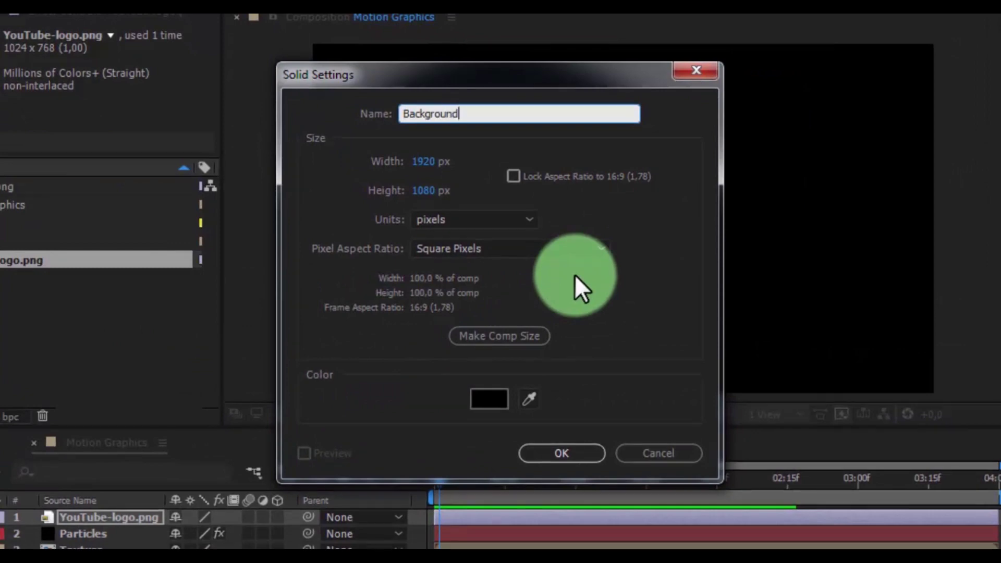
type("Background")
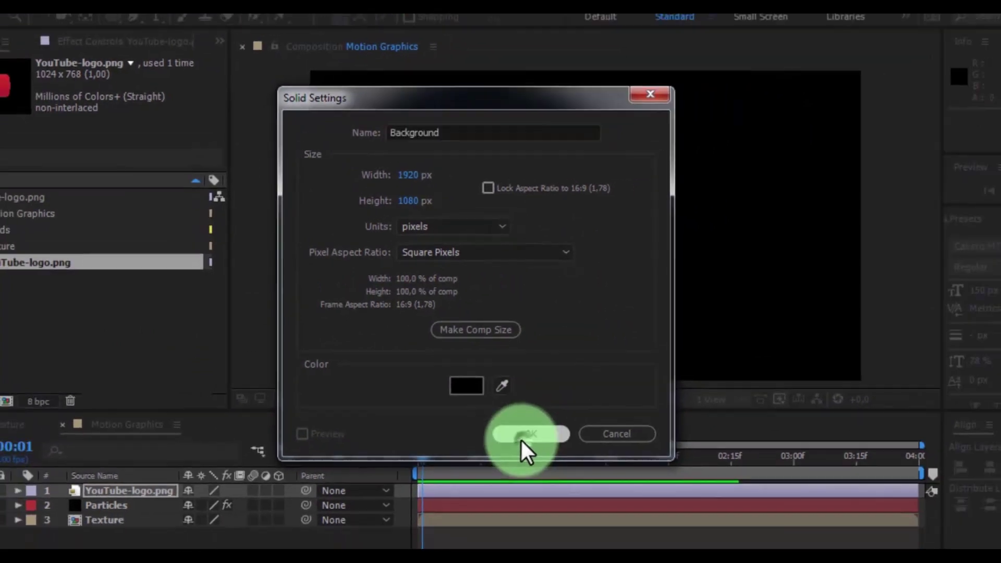
left_click(562, 453)
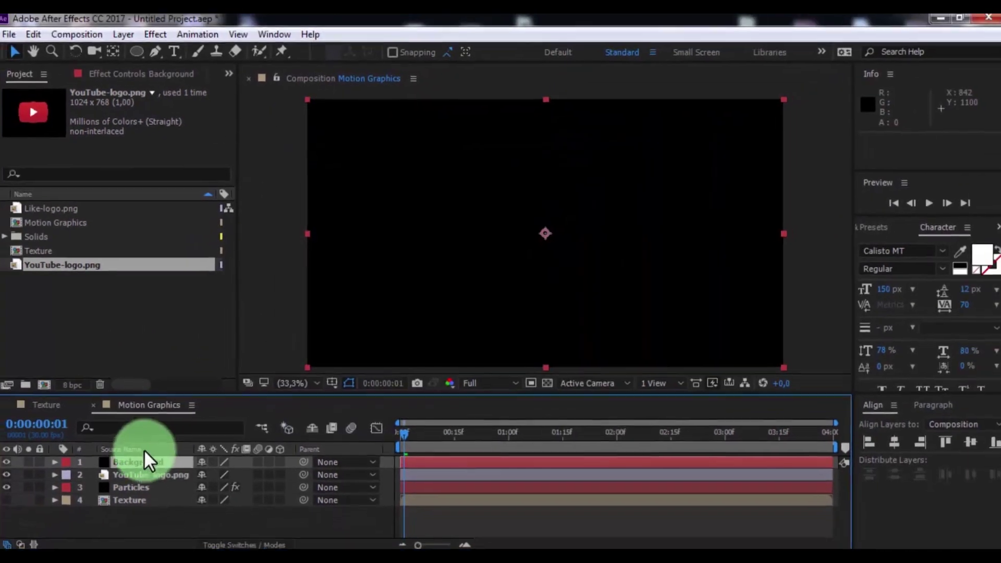
left_click_drag(147, 462, 146, 499)
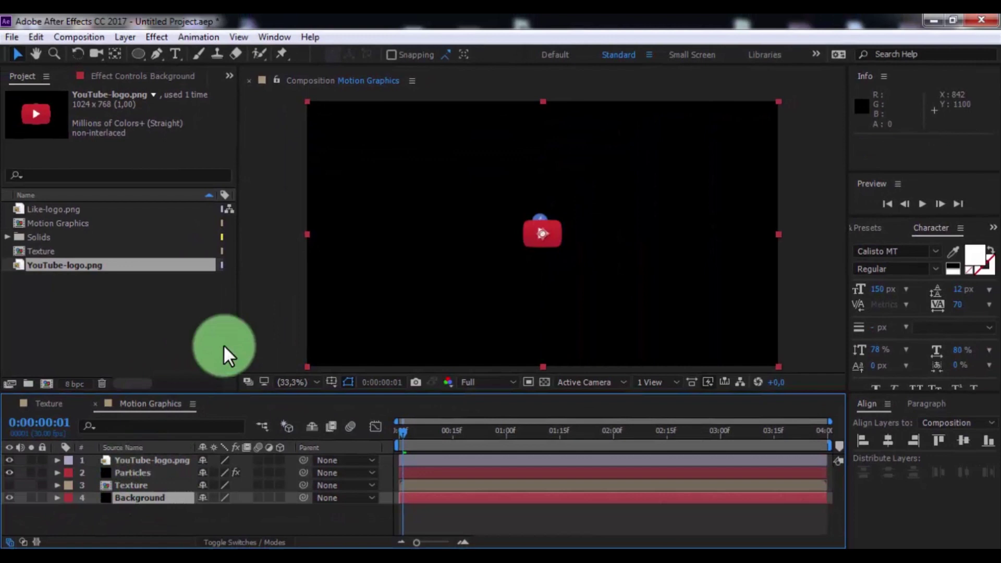
left_click_drag(404, 437, 588, 443)
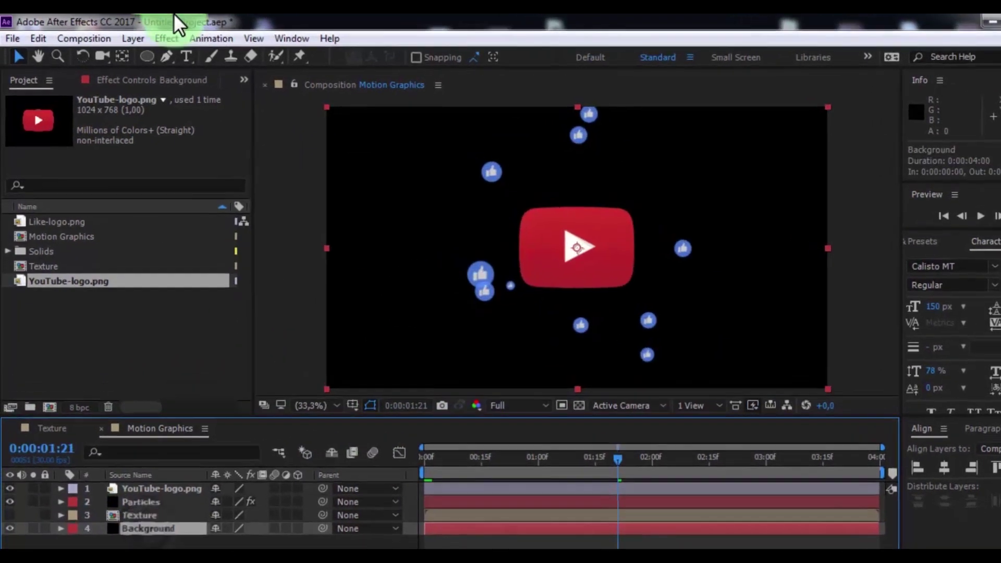
Add a Fill effect to Background, sampling the logo red then darkening it to #491211
left_click(167, 38)
mouse_move(231, 265)
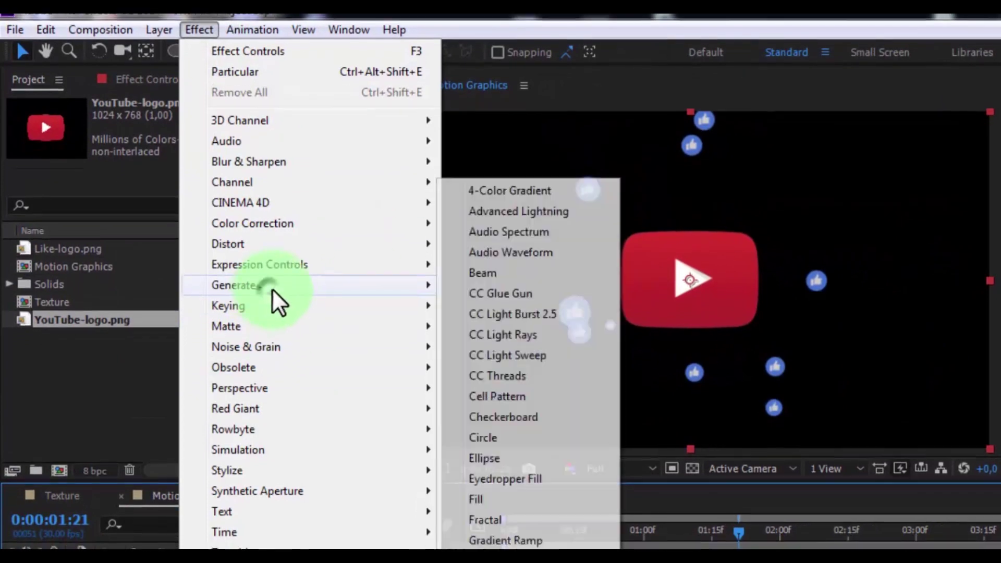
left_click(508, 499)
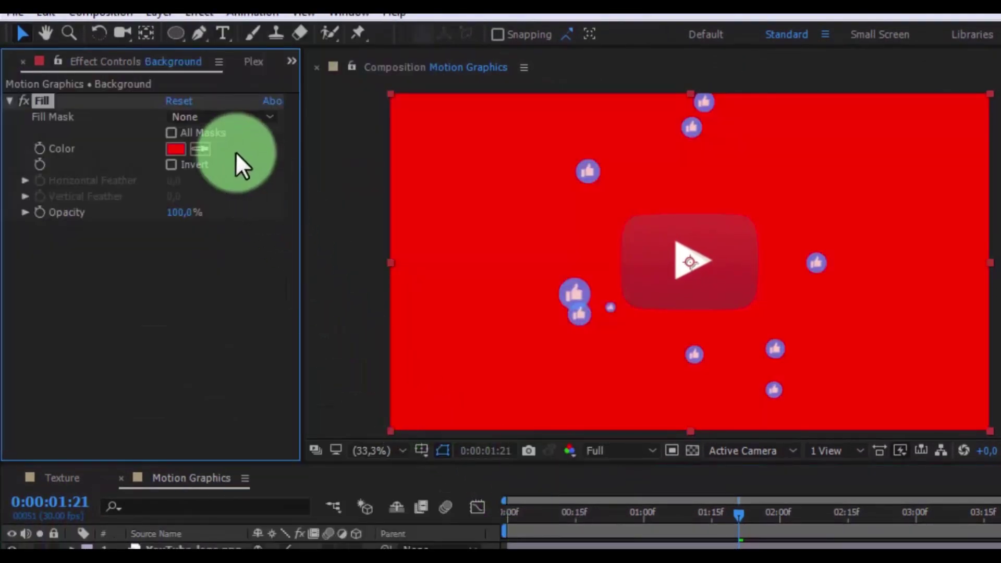
left_click(200, 149)
left_click(729, 241)
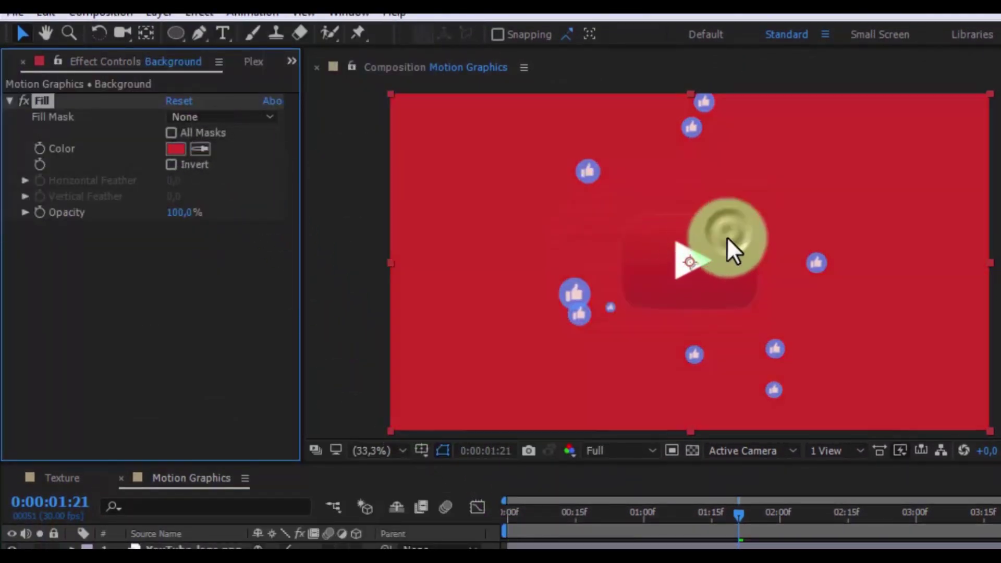
left_click(175, 149)
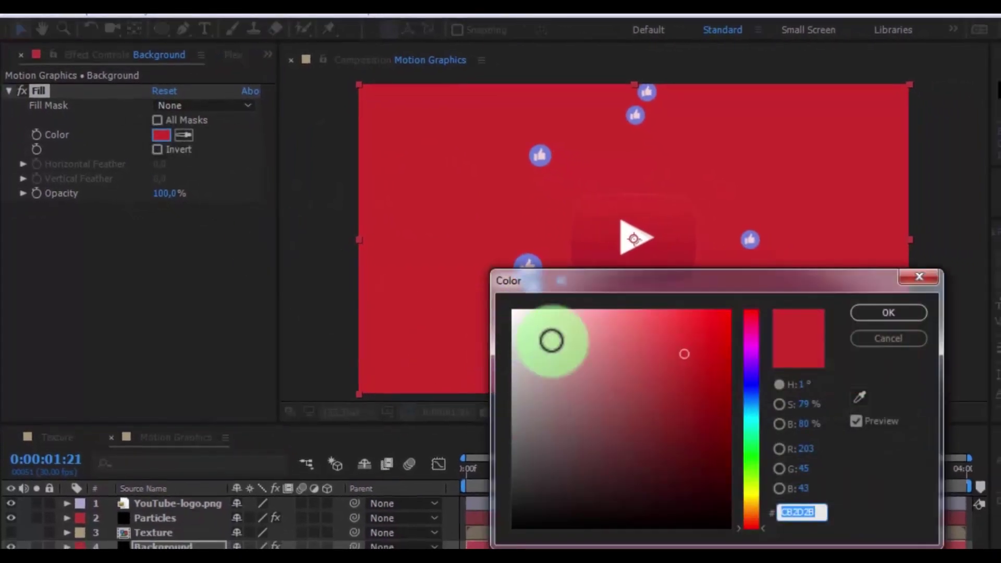
left_click_drag(687, 399, 678, 465)
left_click(890, 317)
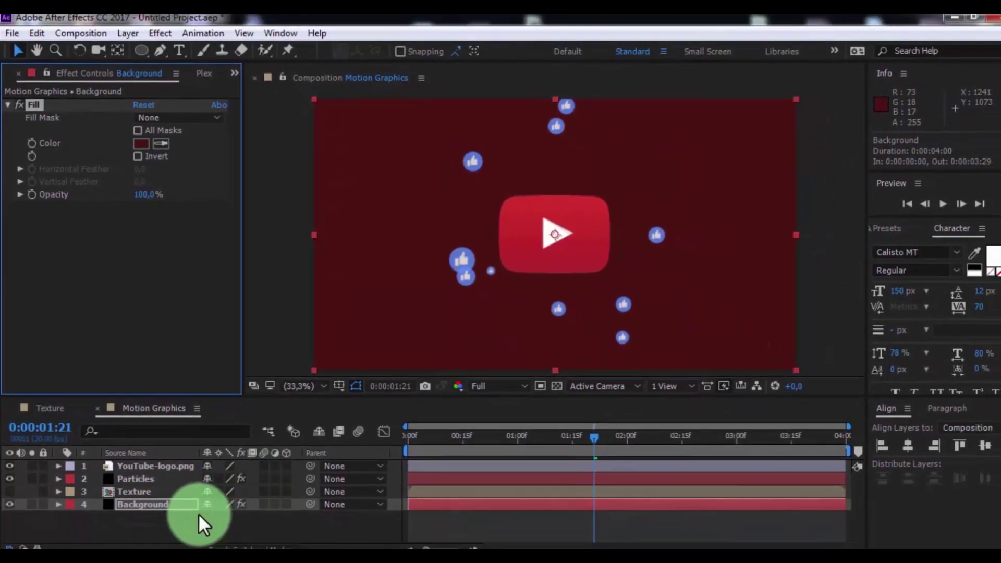
left_click(211, 544)
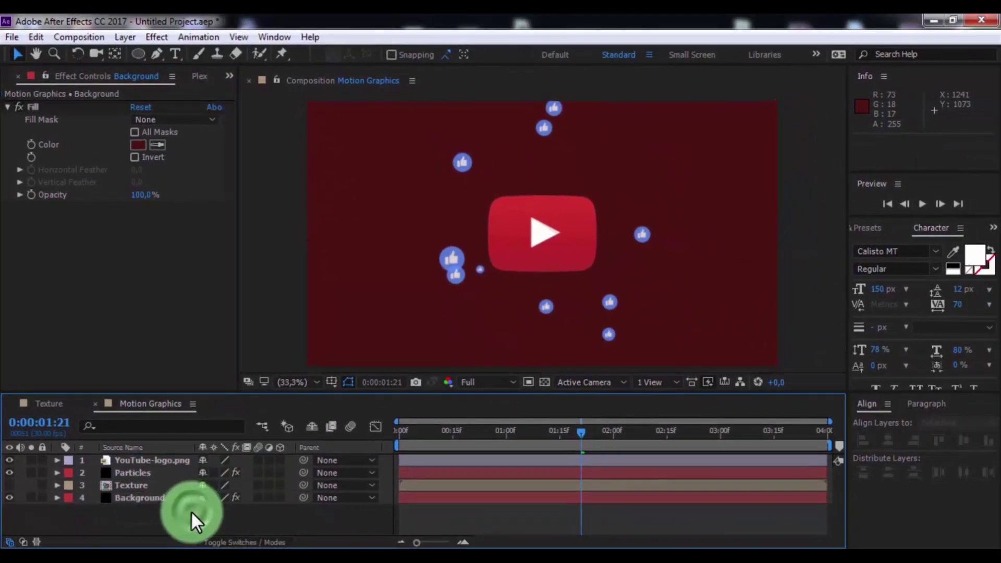
Add Black Solid 1 at the top and draw a large ellipse mask across the frame
left_click(135, 35)
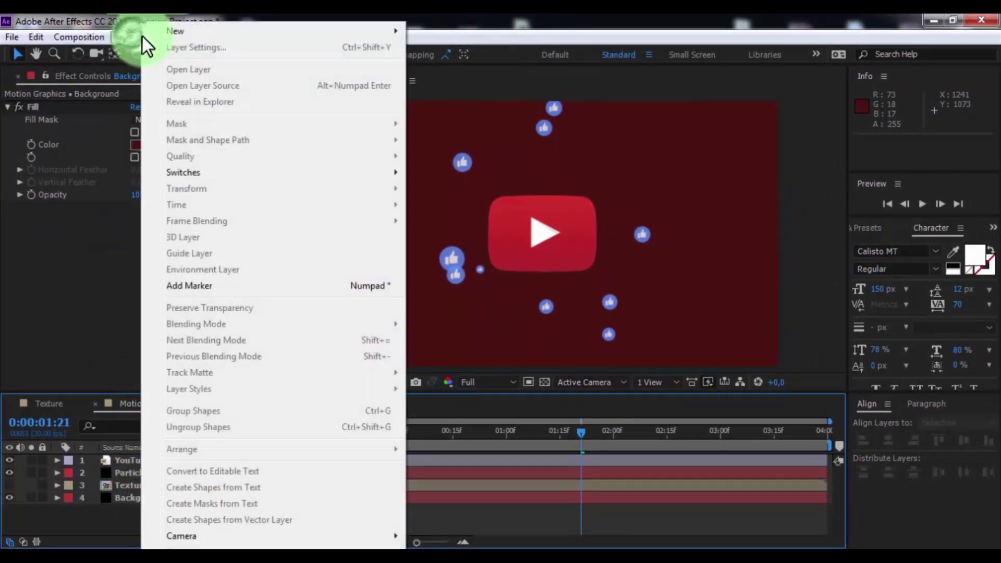
mouse_move(364, 35)
left_click(462, 49)
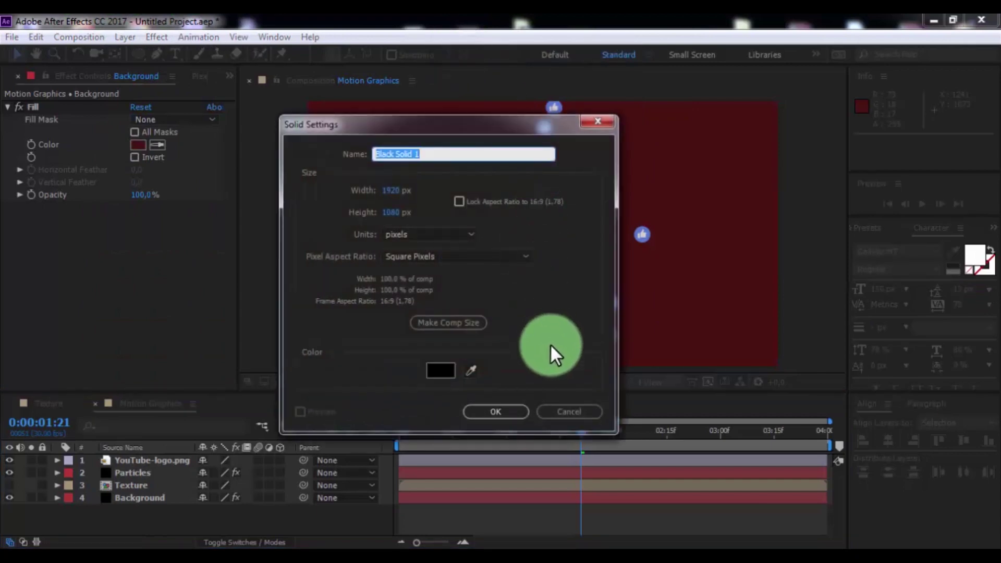
left_click(493, 412)
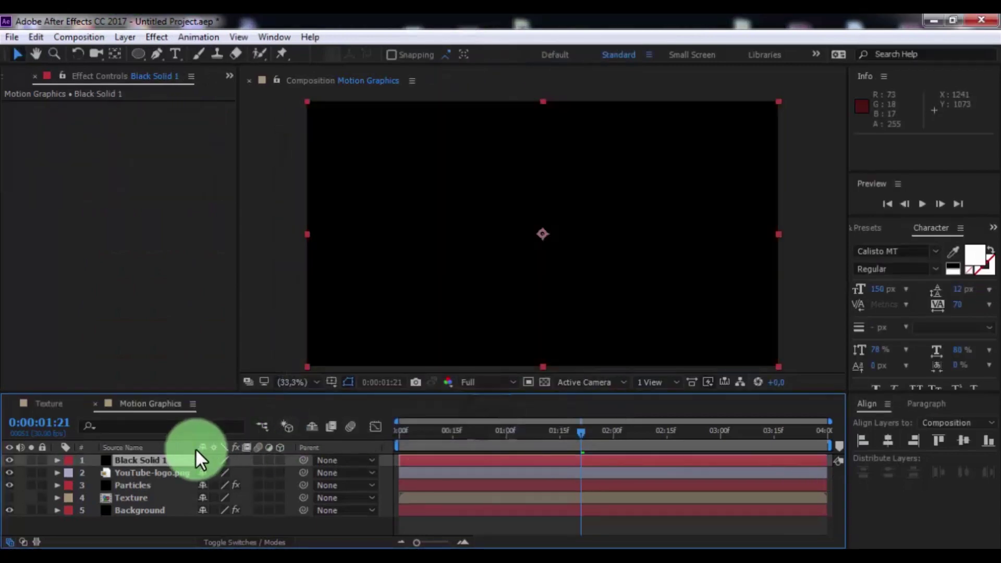
left_click(138, 54)
left_click_drag(319, 120, 771, 347)
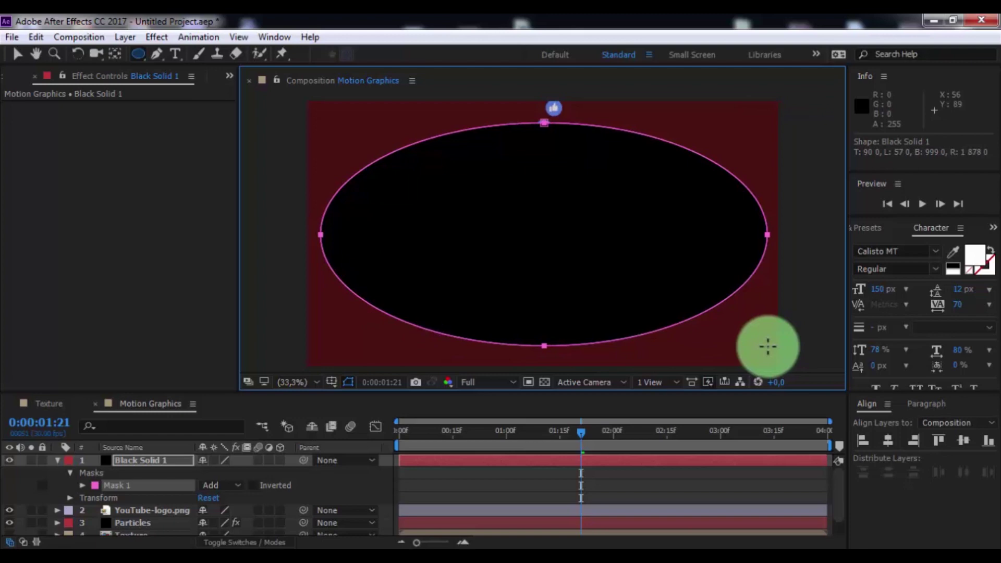
Invert Mask 1 and set Mask Expansion to 130 and Mask Feather to 801
left_click_drag(768, 351, 768, 350)
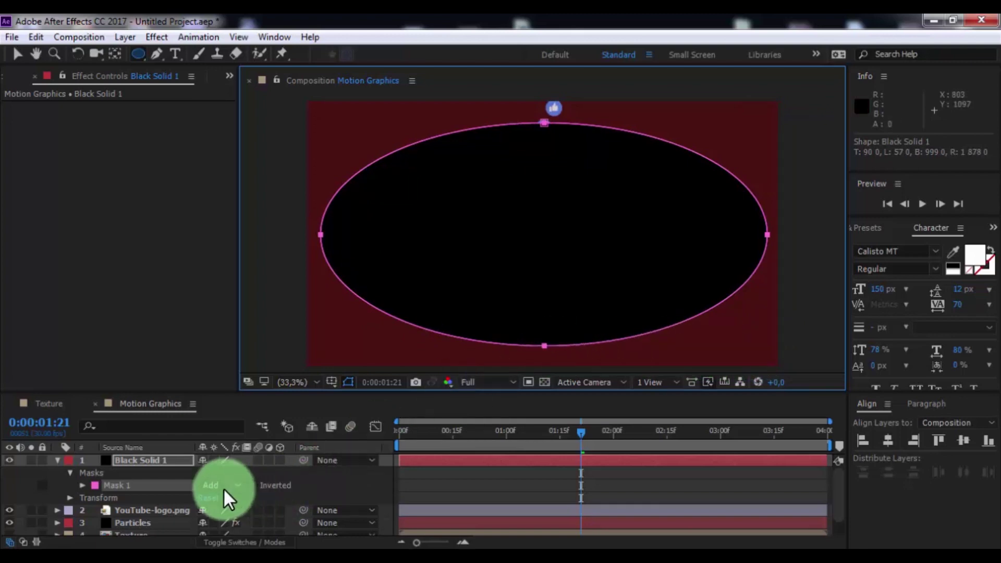
left_click(254, 484)
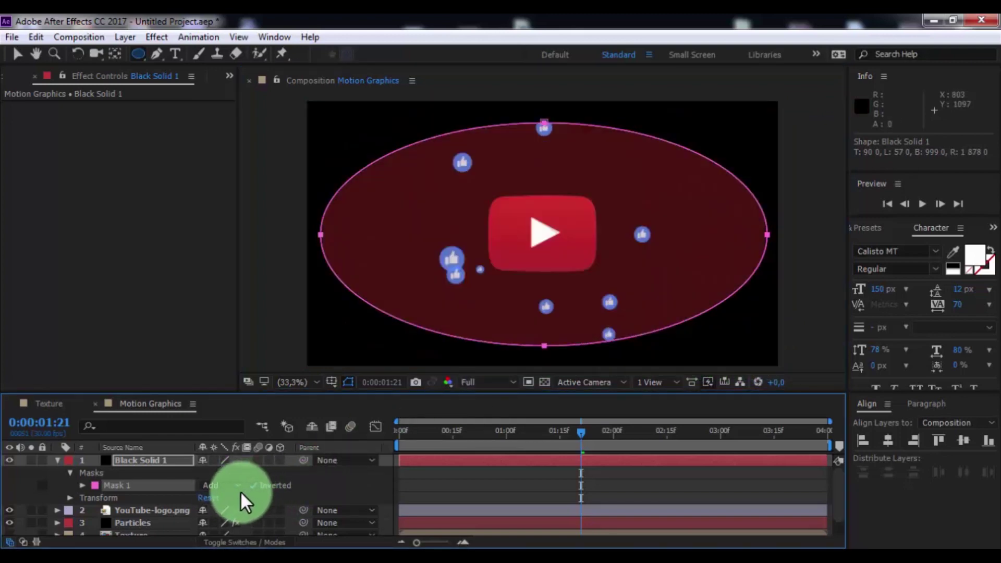
left_click(81, 485)
left_click_drag(230, 506, 320, 496)
scroll(283, 502, "down", 3)
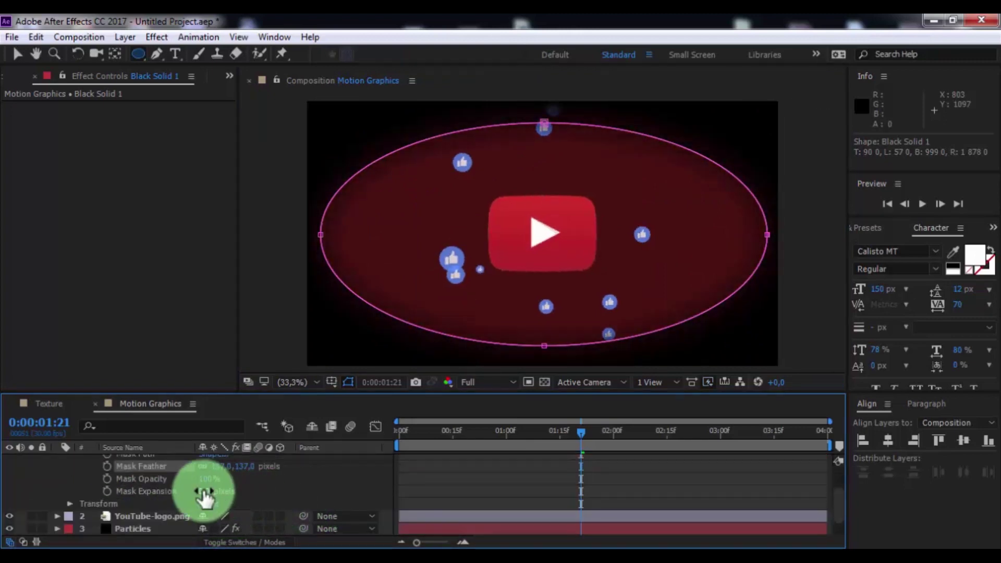
left_click_drag(205, 498, 618, 434)
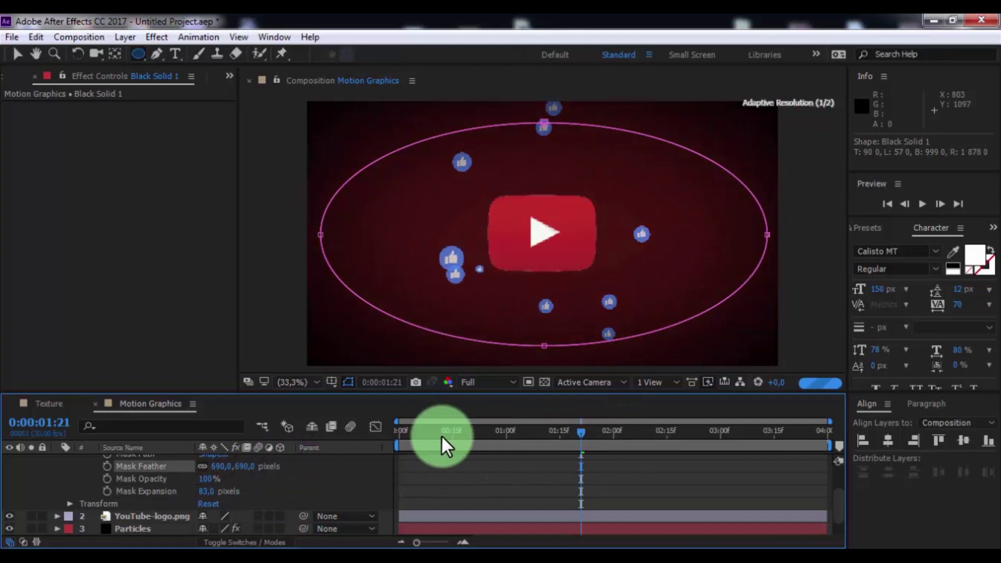
mouse_move(251, 472)
left_mouse_down()
mouse_move(351, 463)
mouse_move(312, 492)
left_mouse_up()
left_click(221, 490)
Move Black Solid 1 just above Background and play the finished animation preview
scroll(88, 501, "up", 3)
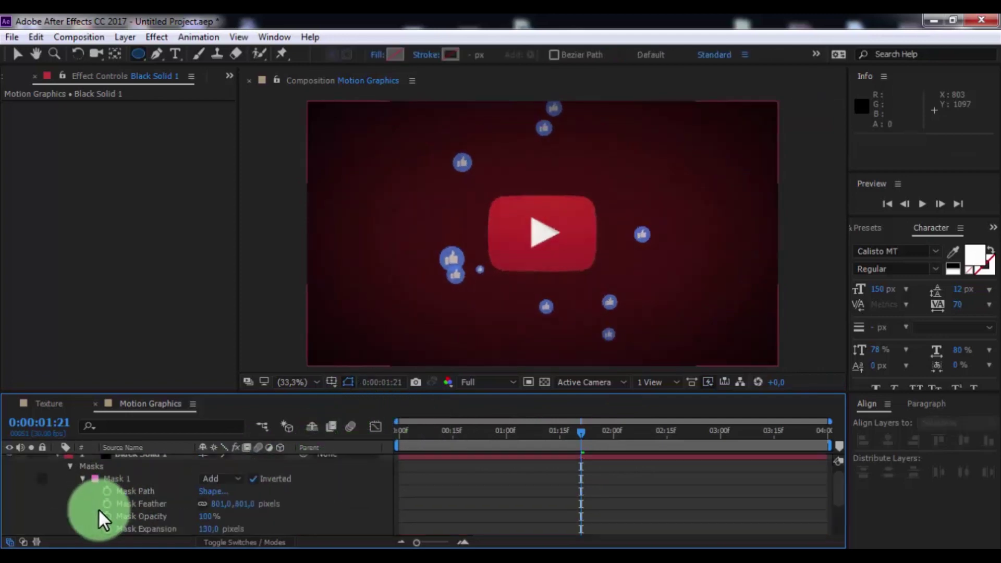
left_click_drag(137, 462, 146, 518)
left_click(782, 306)
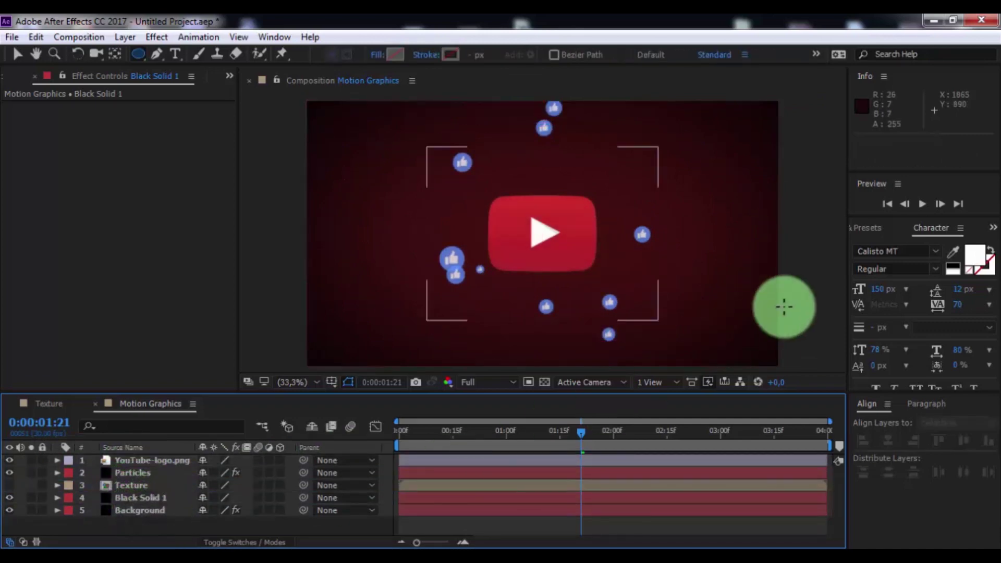
left_click(922, 204)
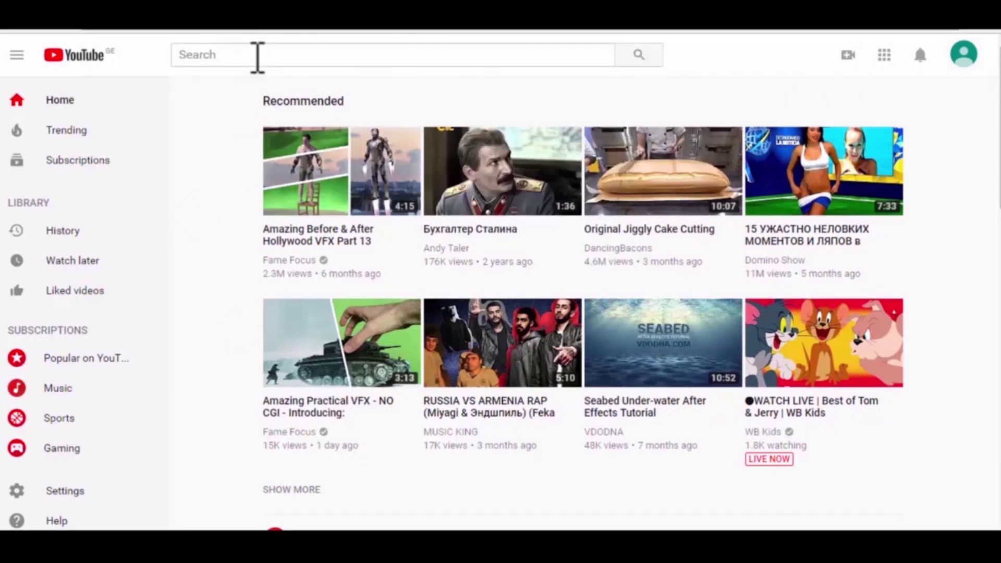
Search YouTube for the tutorial author's channel name, open the VFX channel and subscribe
type("lazaryan vfx")
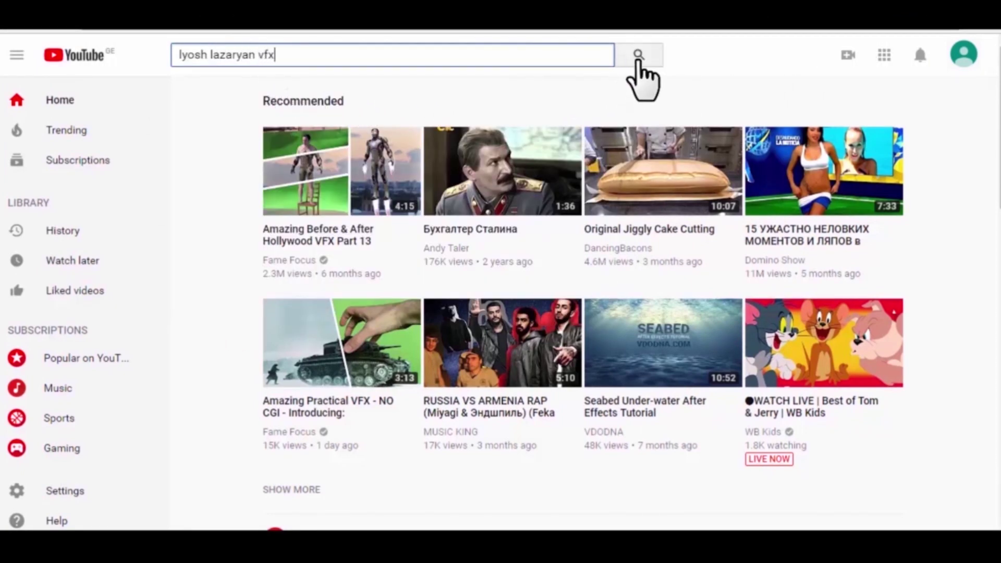
left_click(638, 56)
left_click(476, 166)
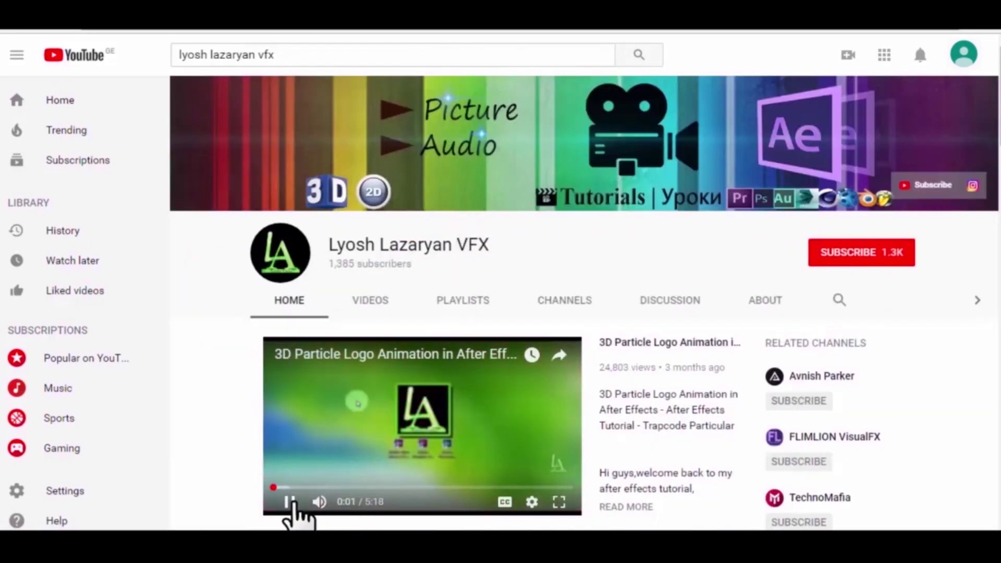
left_click(852, 263)
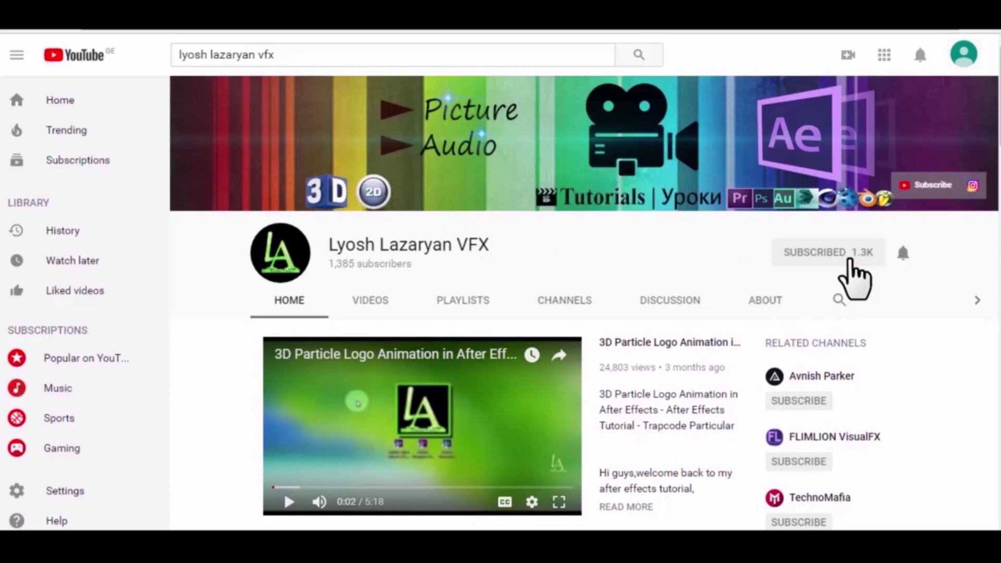